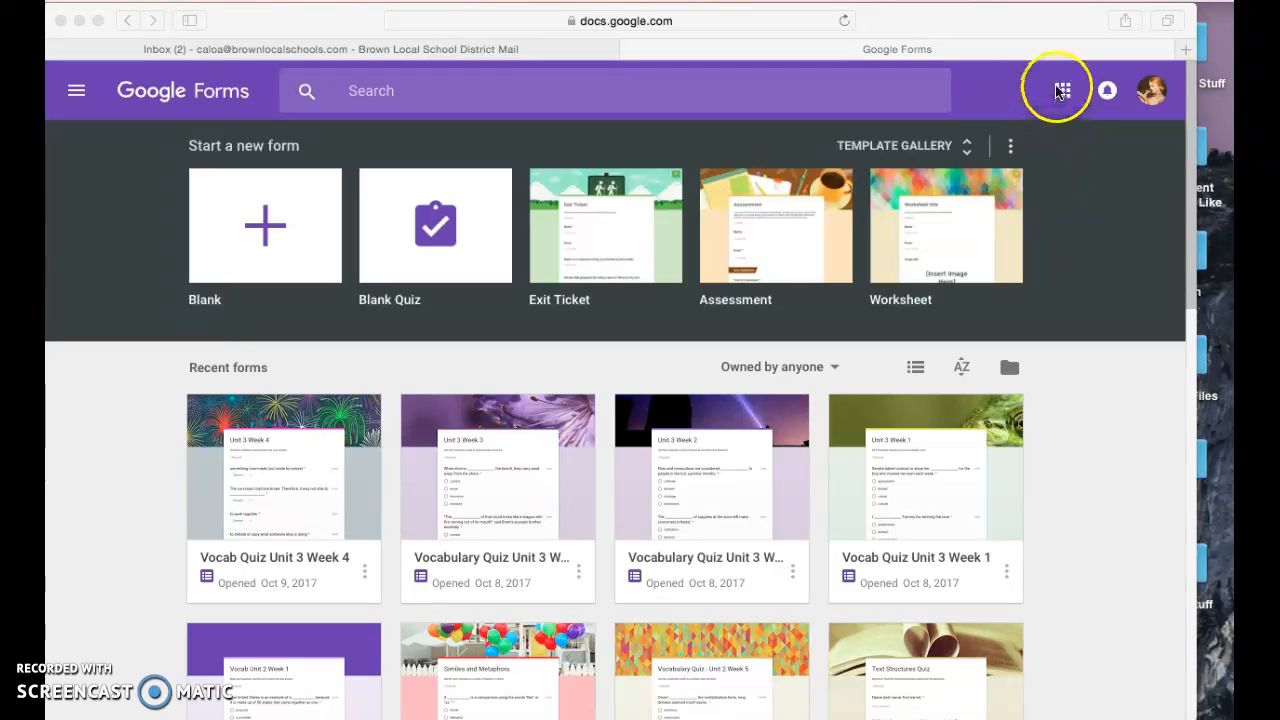
- Open Google Forms from the list of Google apps and create a new quiz from the Blank Quiz template
click(1063, 92)
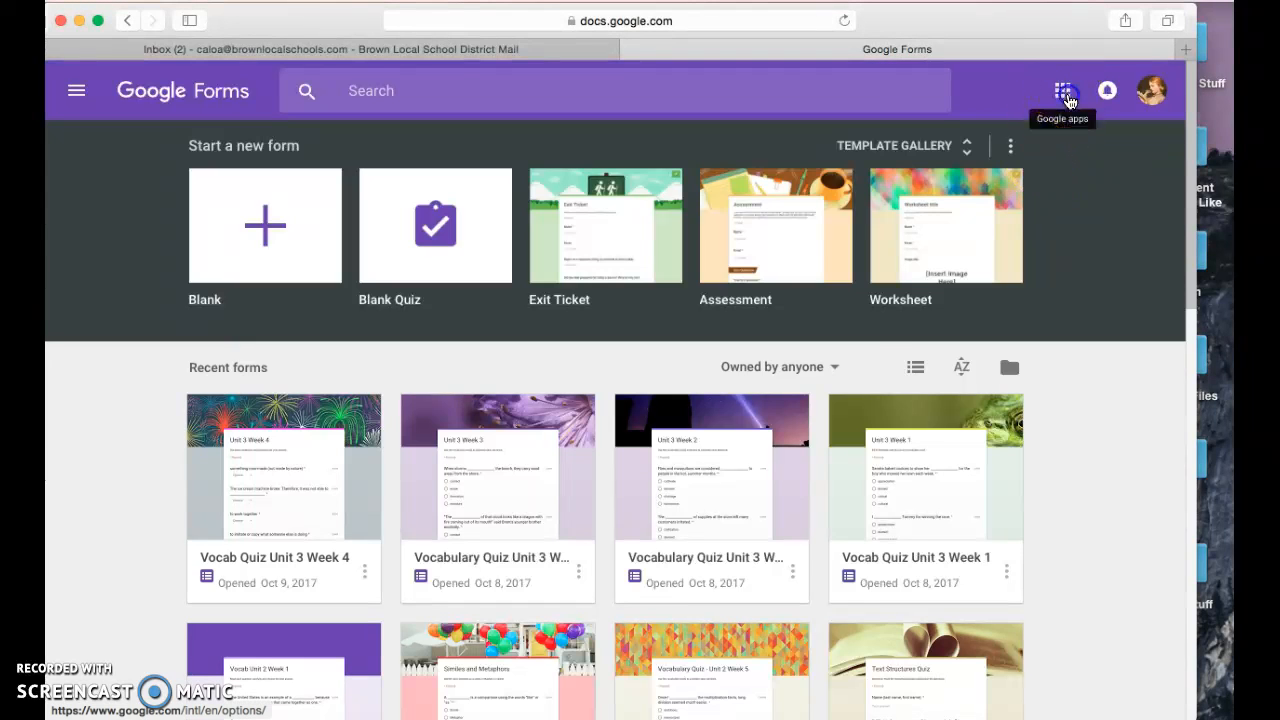
click(1063, 92)
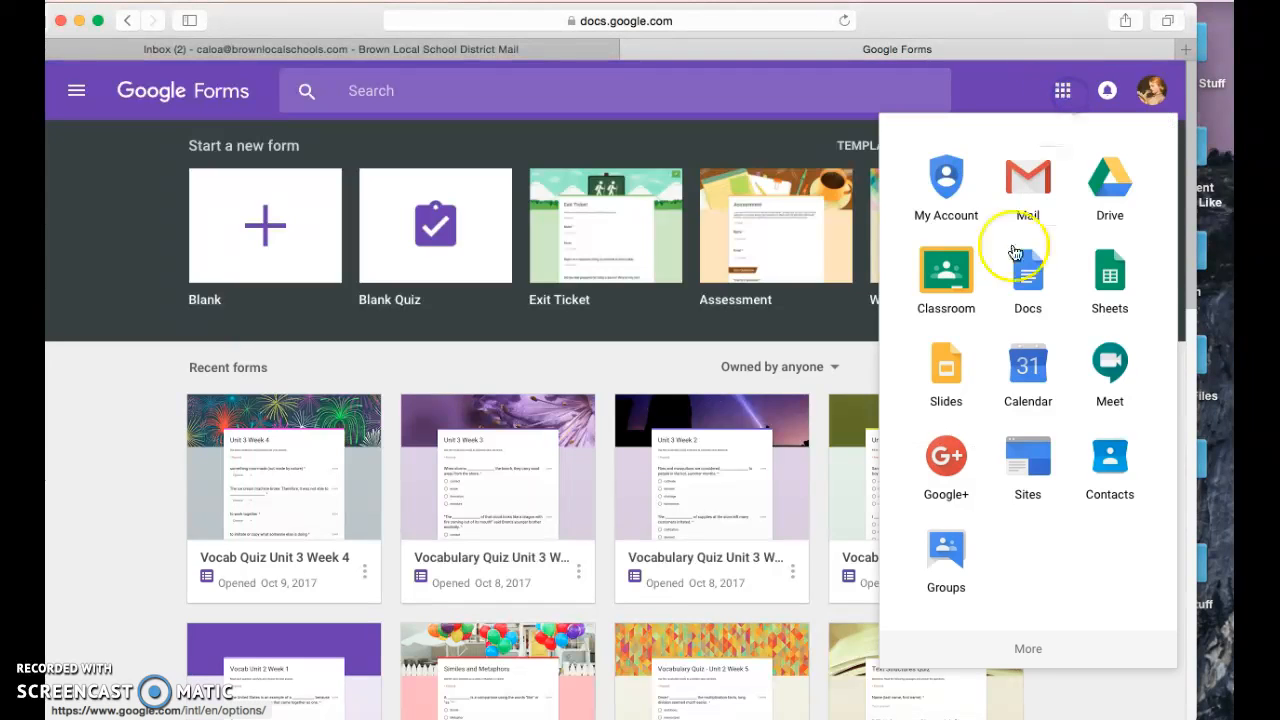
click(1040, 652)
click(1035, 312)
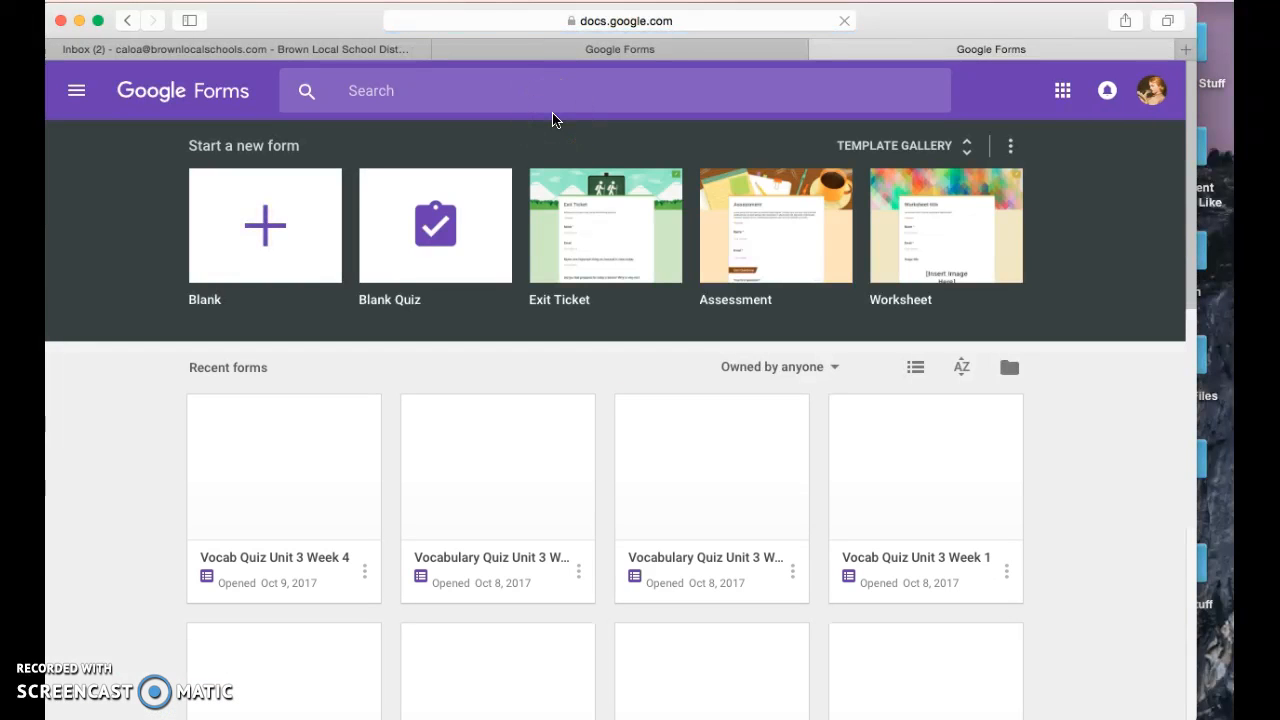
click(460, 220)
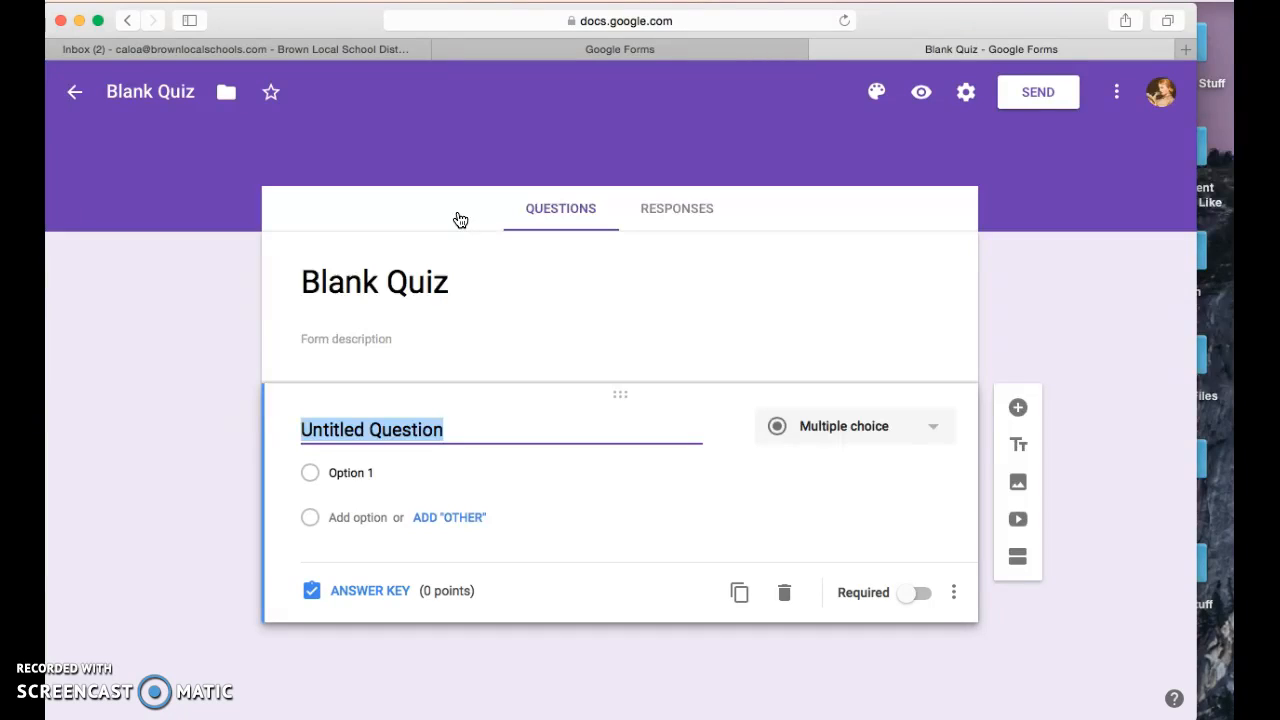
- Configure the quiz settings to collect email addresses and limit to 1 response, review the grade release and respondent options, and save
click(968, 93)
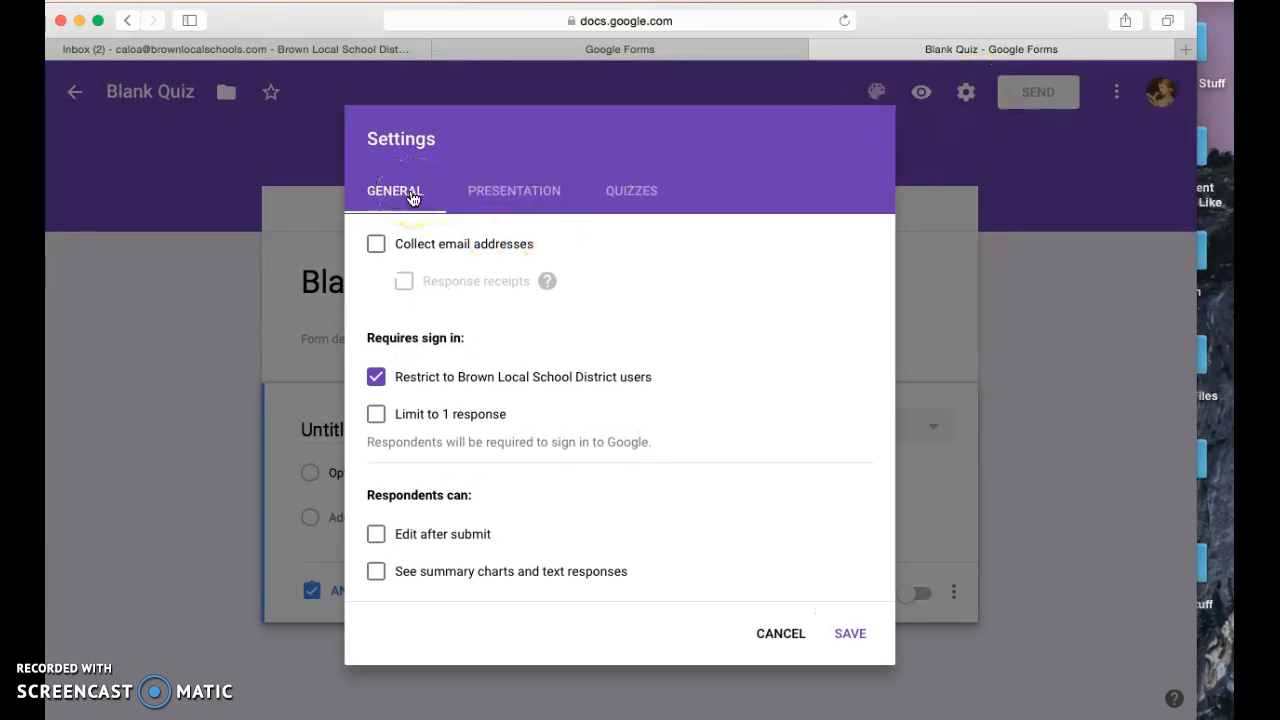
click(412, 245)
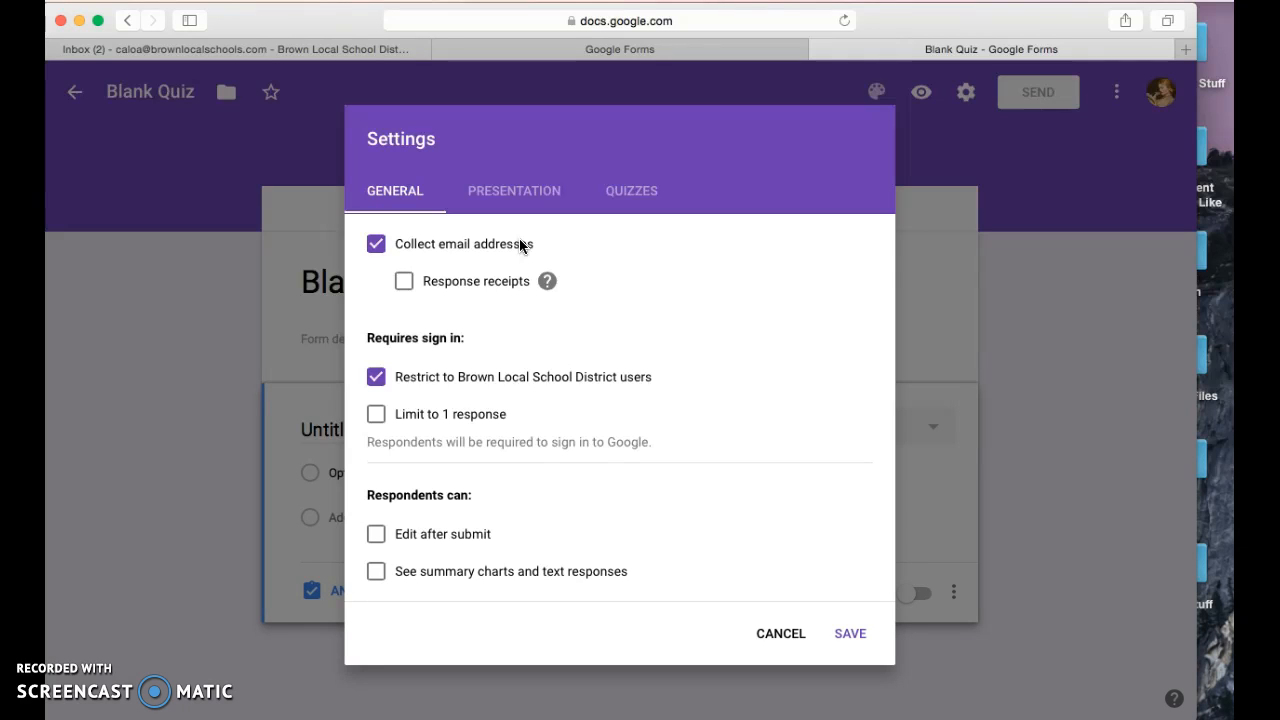
click(378, 418)
click(641, 203)
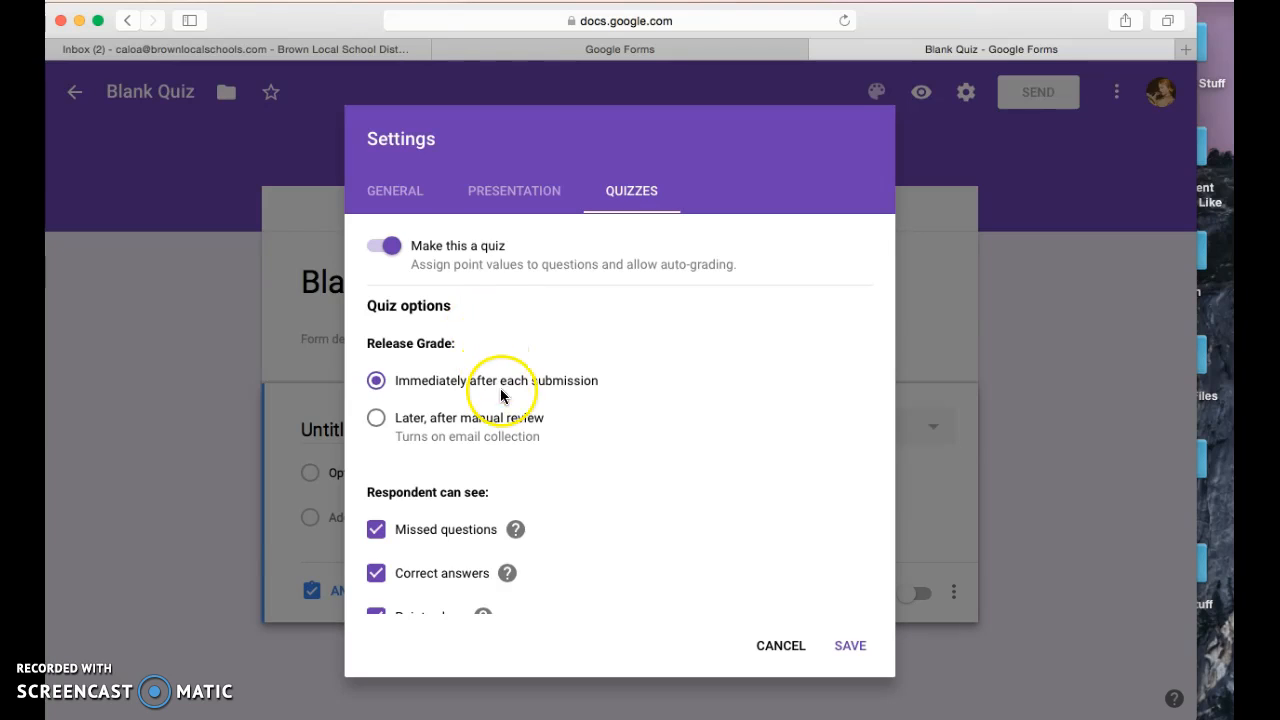
scroll(555, 435, down, 2)
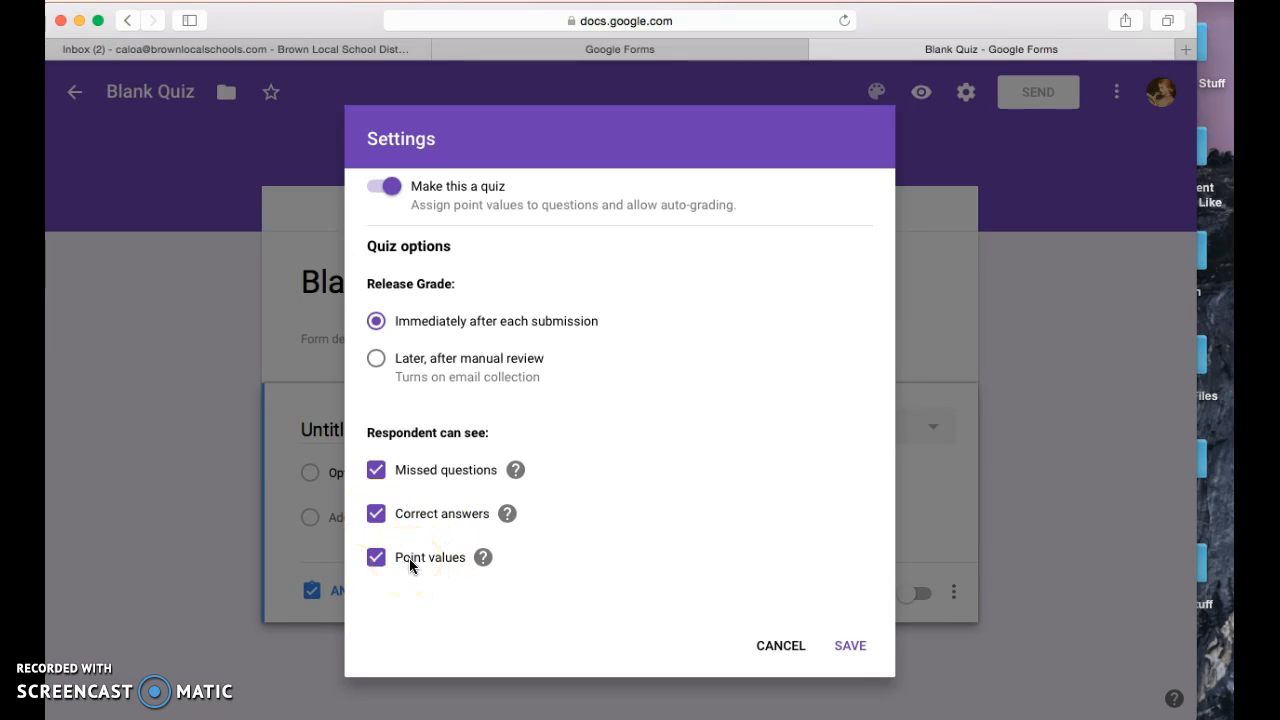
click(850, 648)
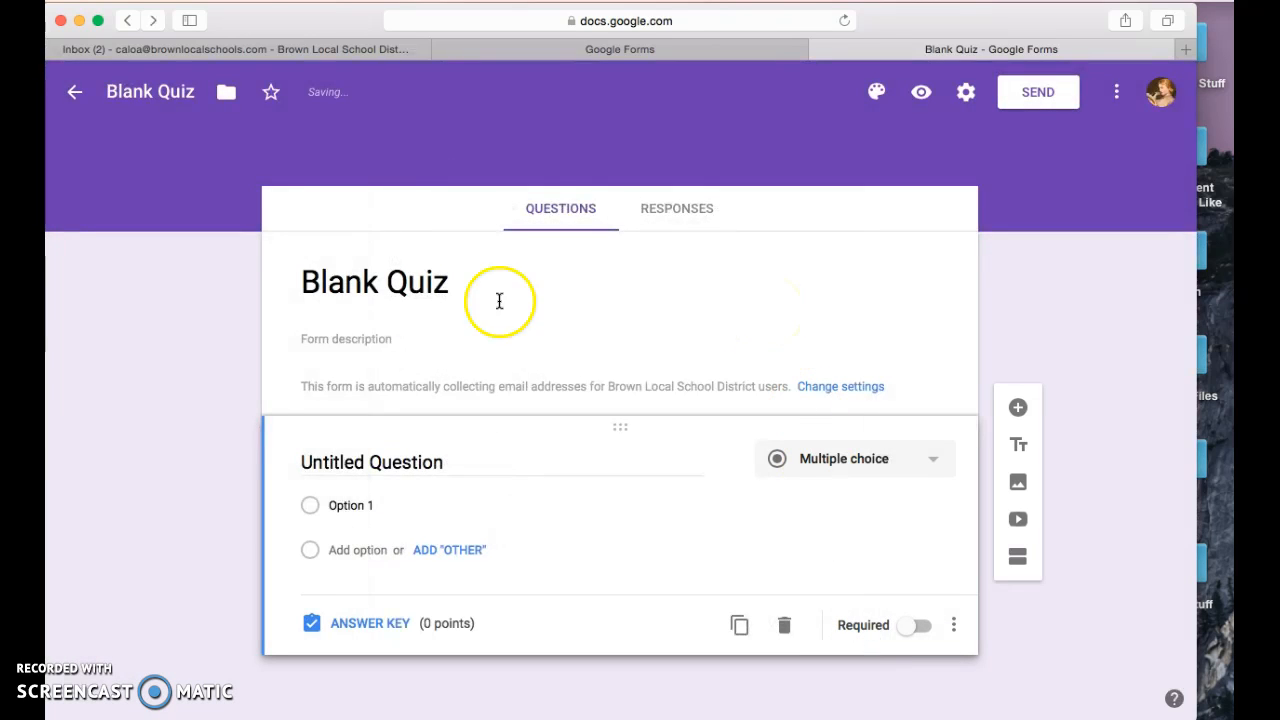
- Title the form "Vocabulary Quiz 1" and set its description to "Directions: Fill-in-the-blank with the correct vocabulary word."
click(420, 278)
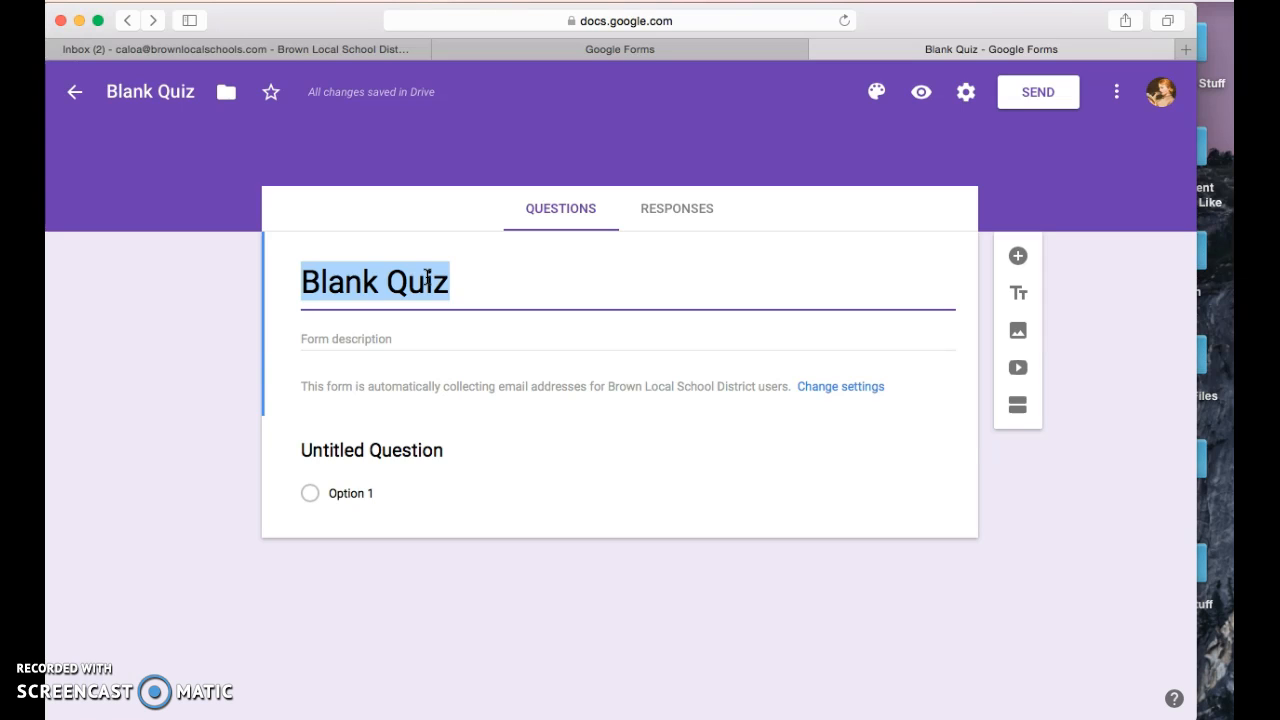
text(Vocabulary Quiz 1)
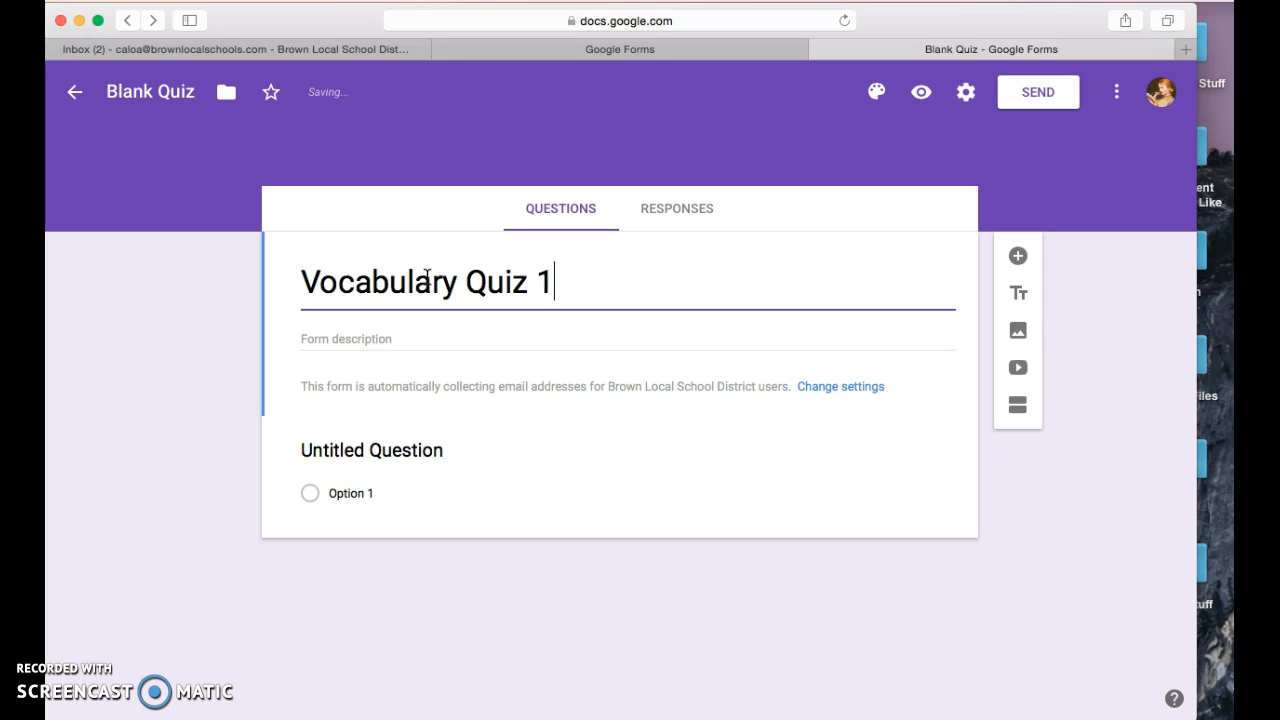
click(378, 342)
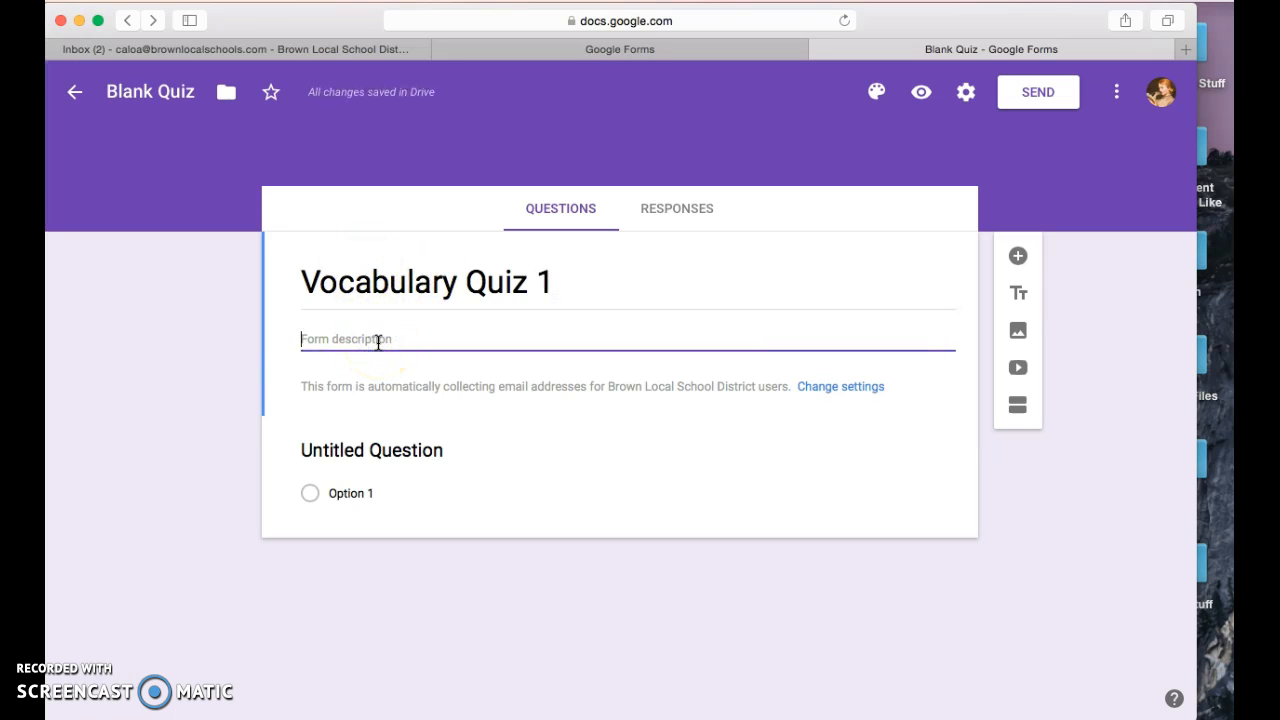
text(Directions)
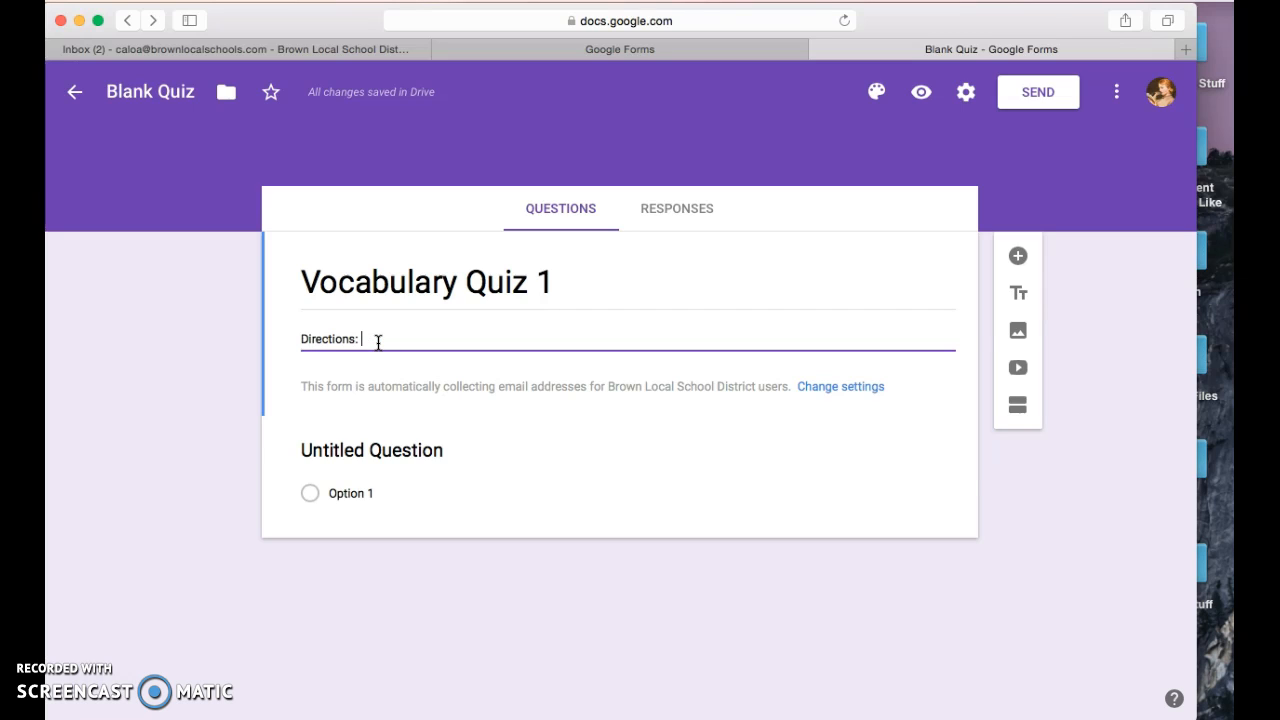
text(: Fill-in-the-blank wi)
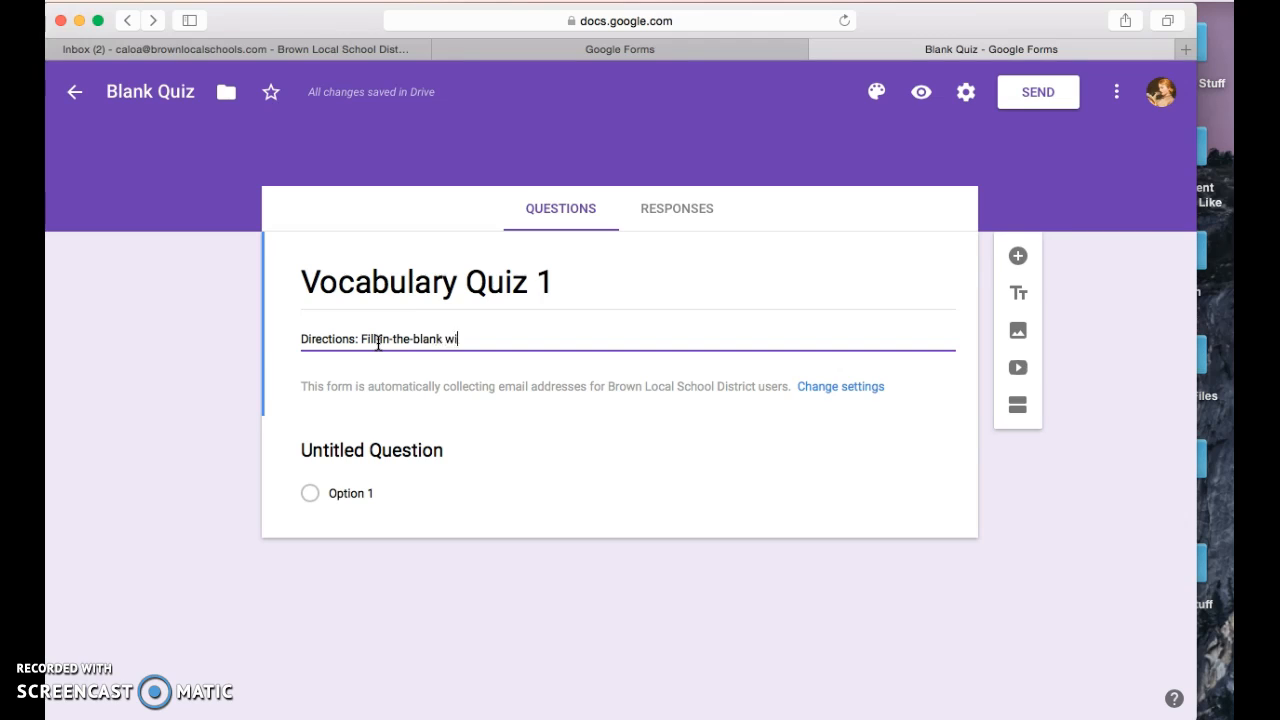
text(th the correct vocabulary word.)
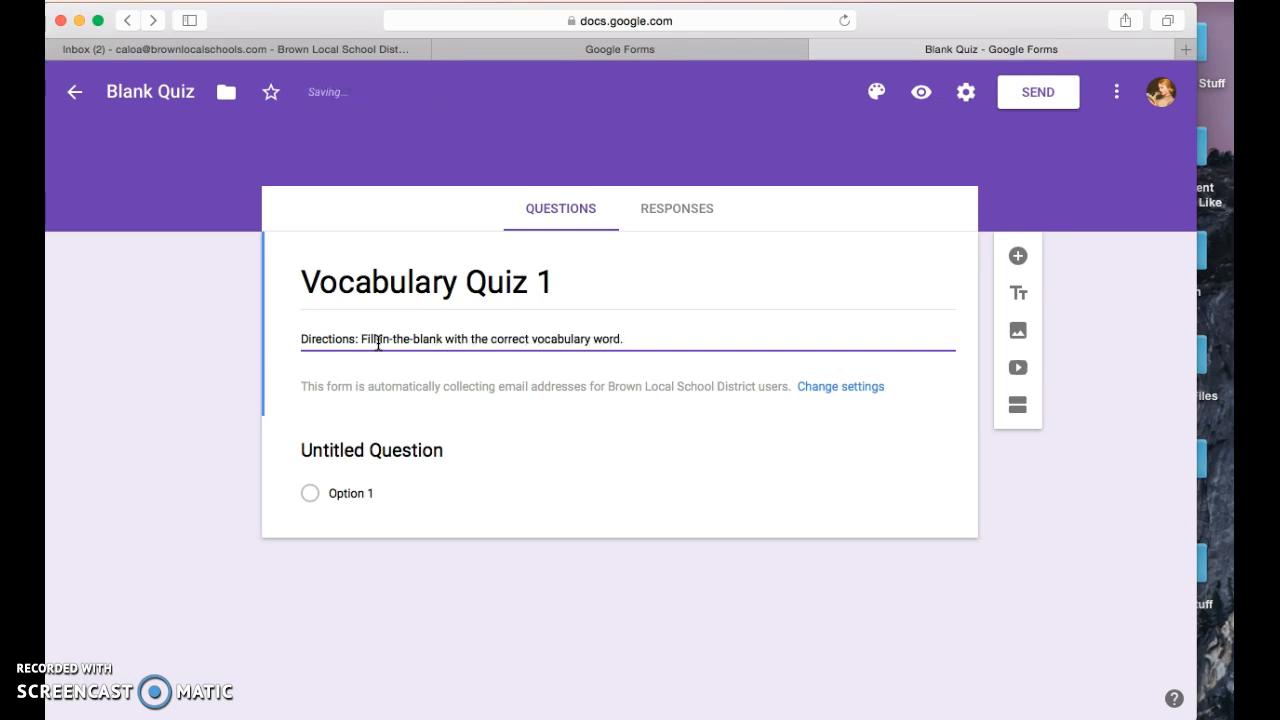
- Set the untitled question's text to "The basketball team ______________ to the finals after winning their game last night."
click(399, 441)
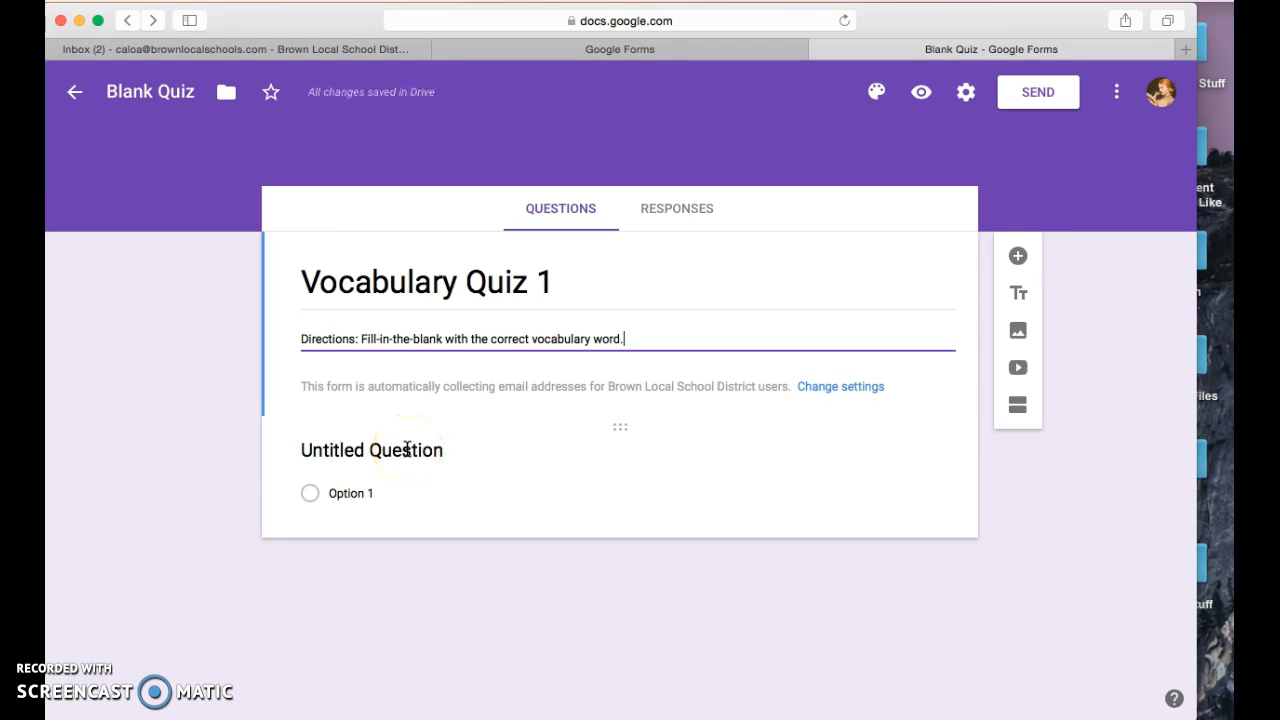
click(407, 450)
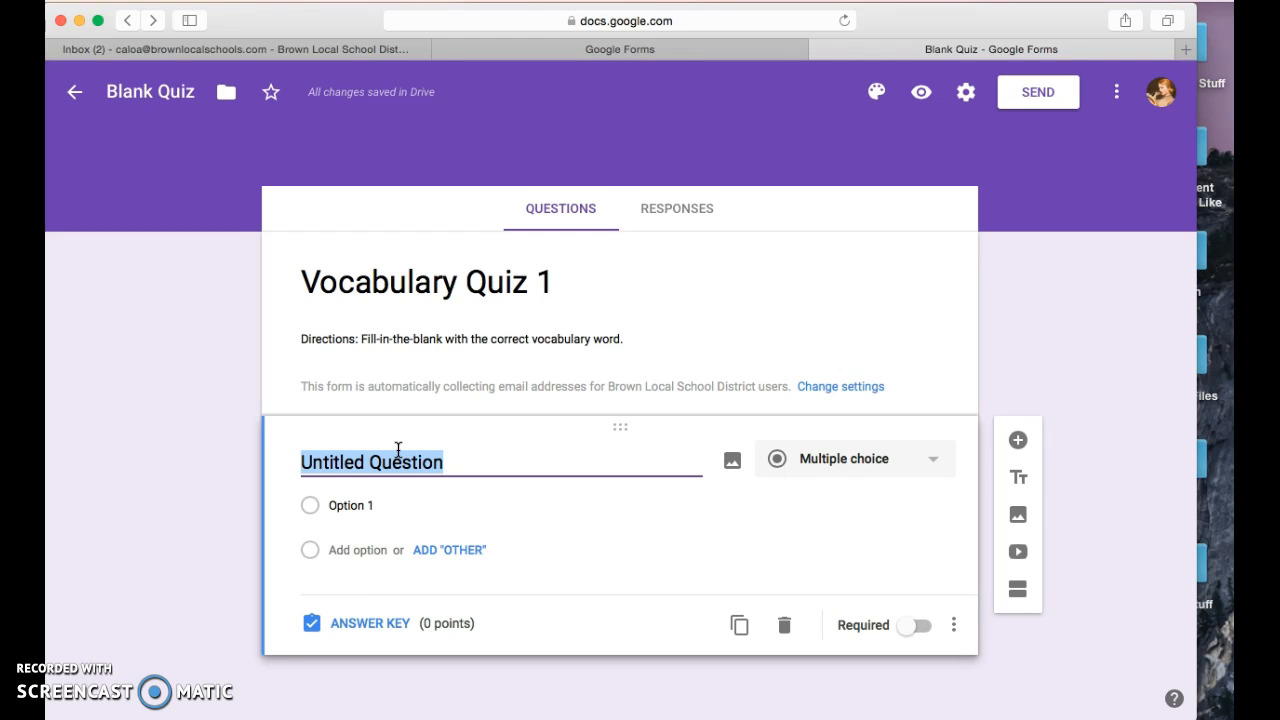
text(The basketball team ______________)
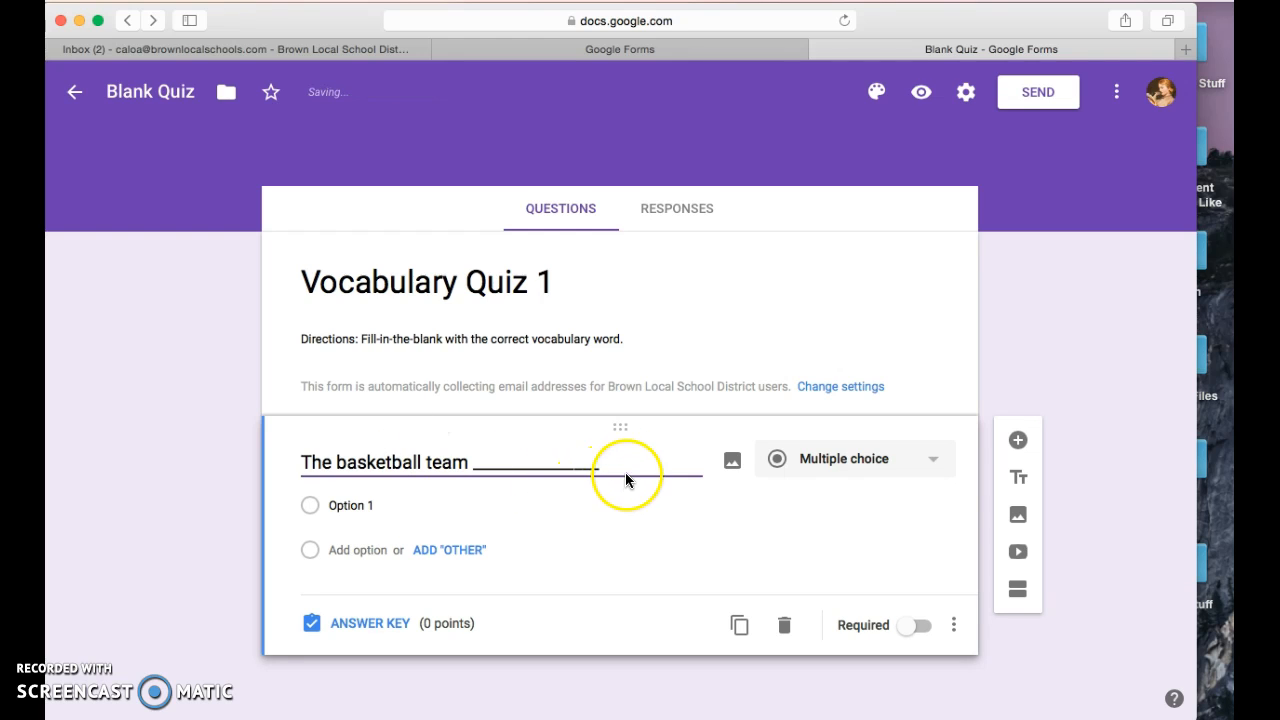
drag(600, 461, 476, 460)
key(Right)
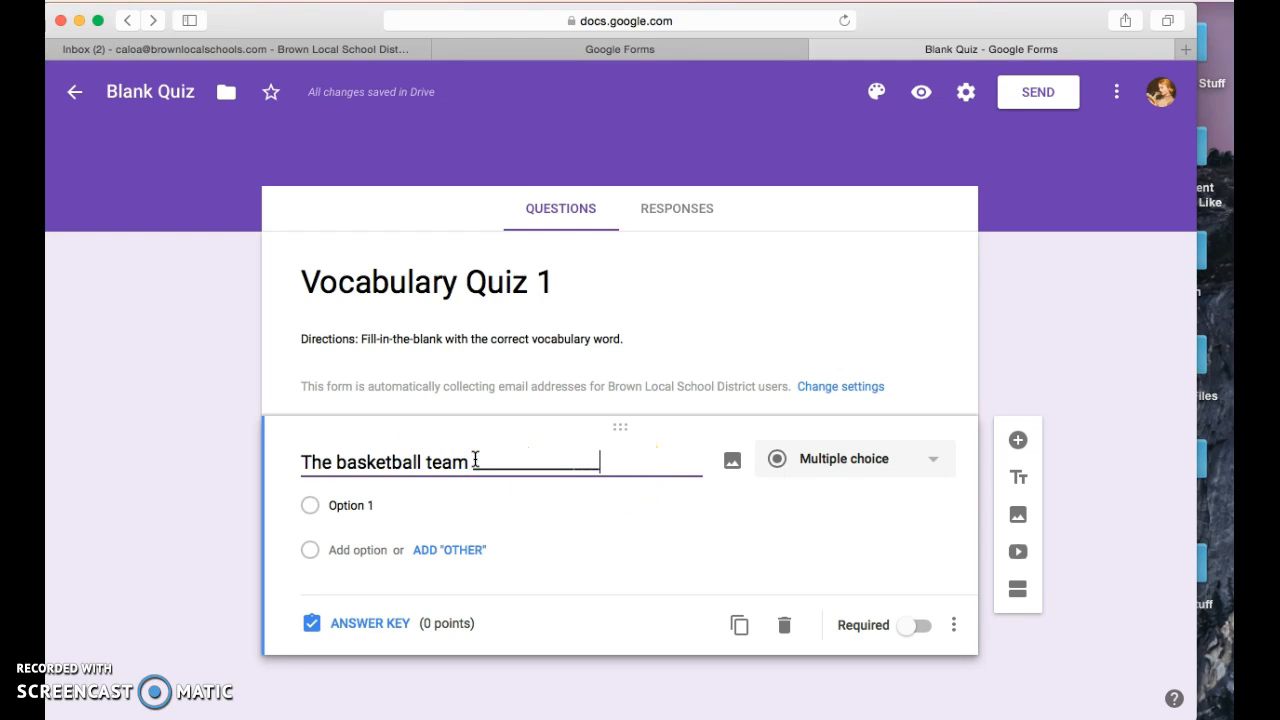
click(476, 460)
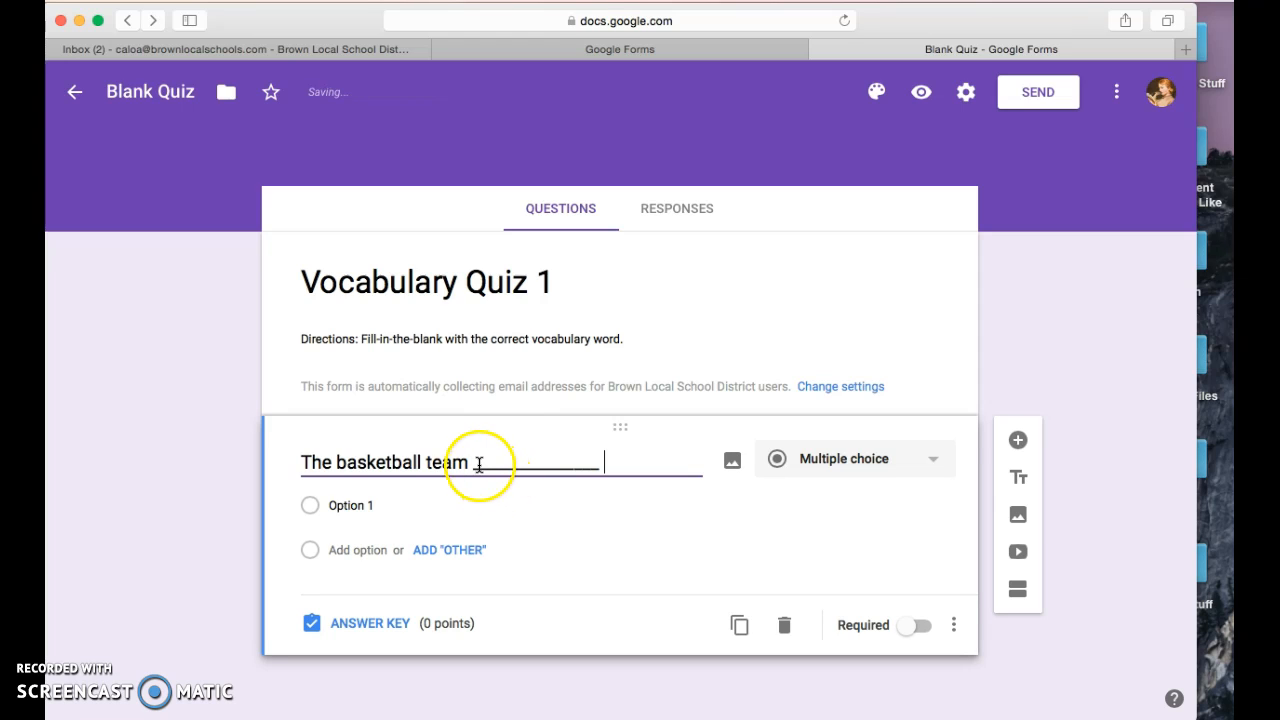
text(to the )
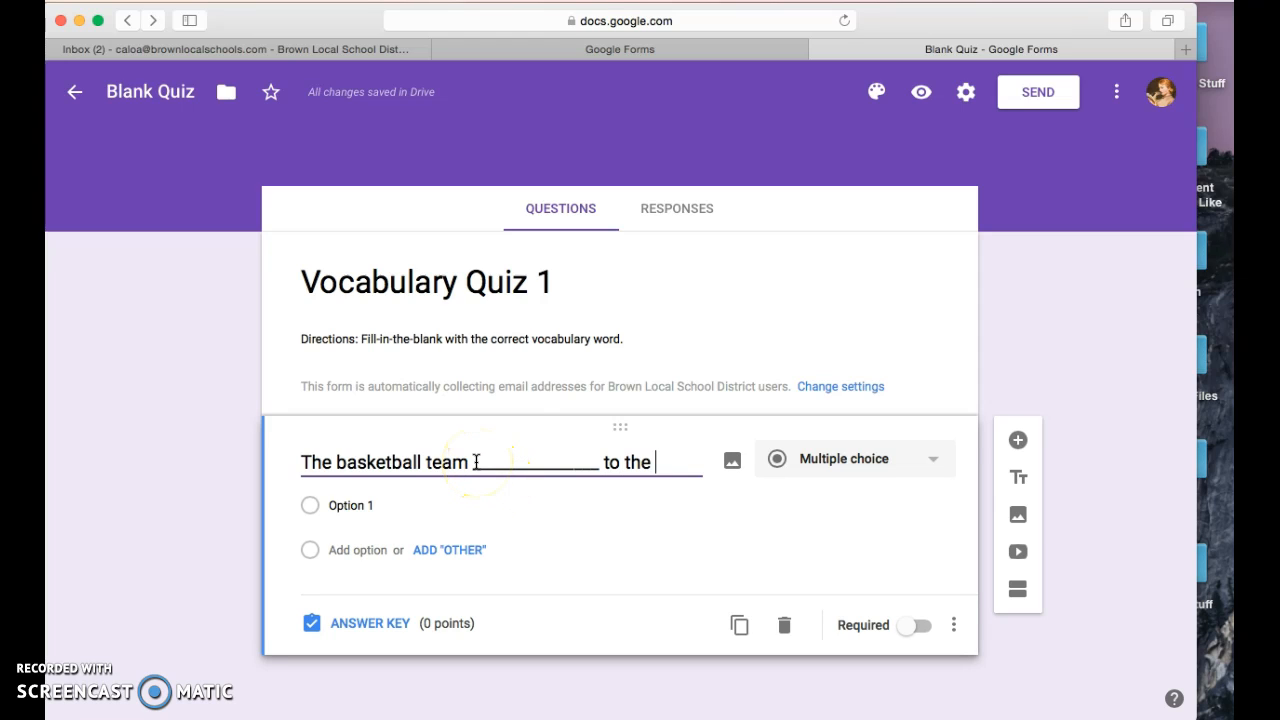
text(finals after )
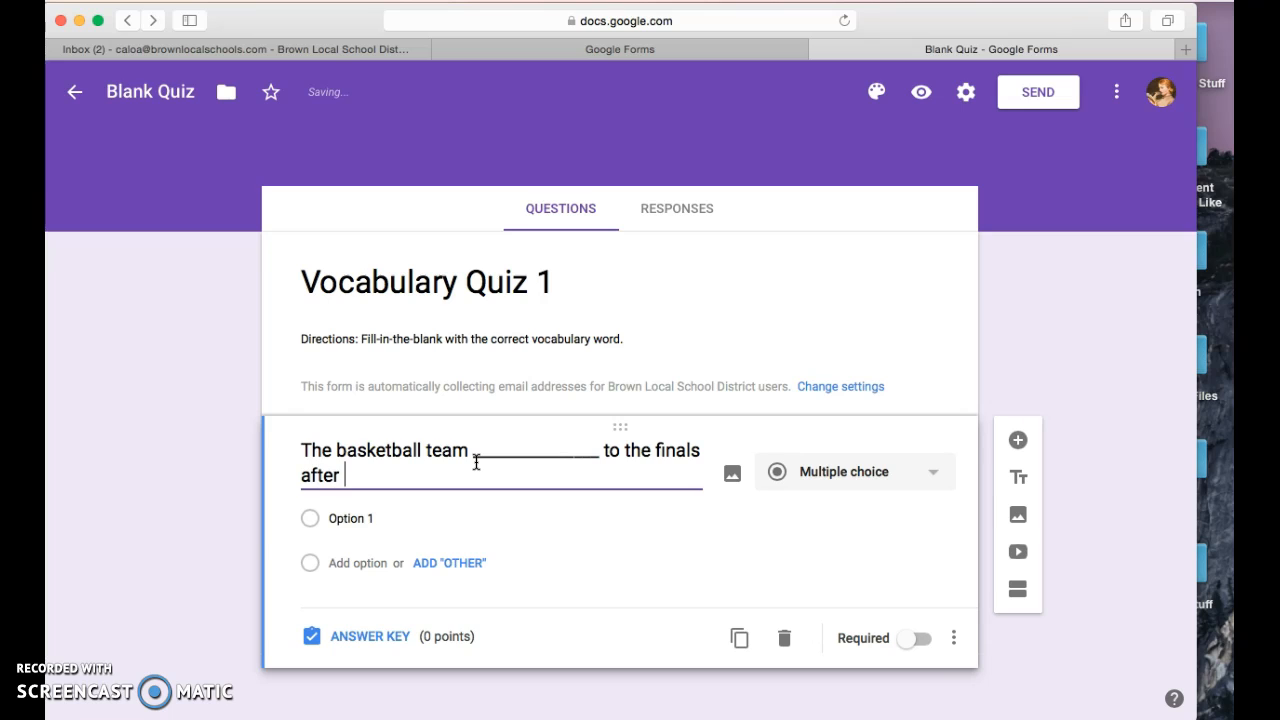
text(winning their game last )
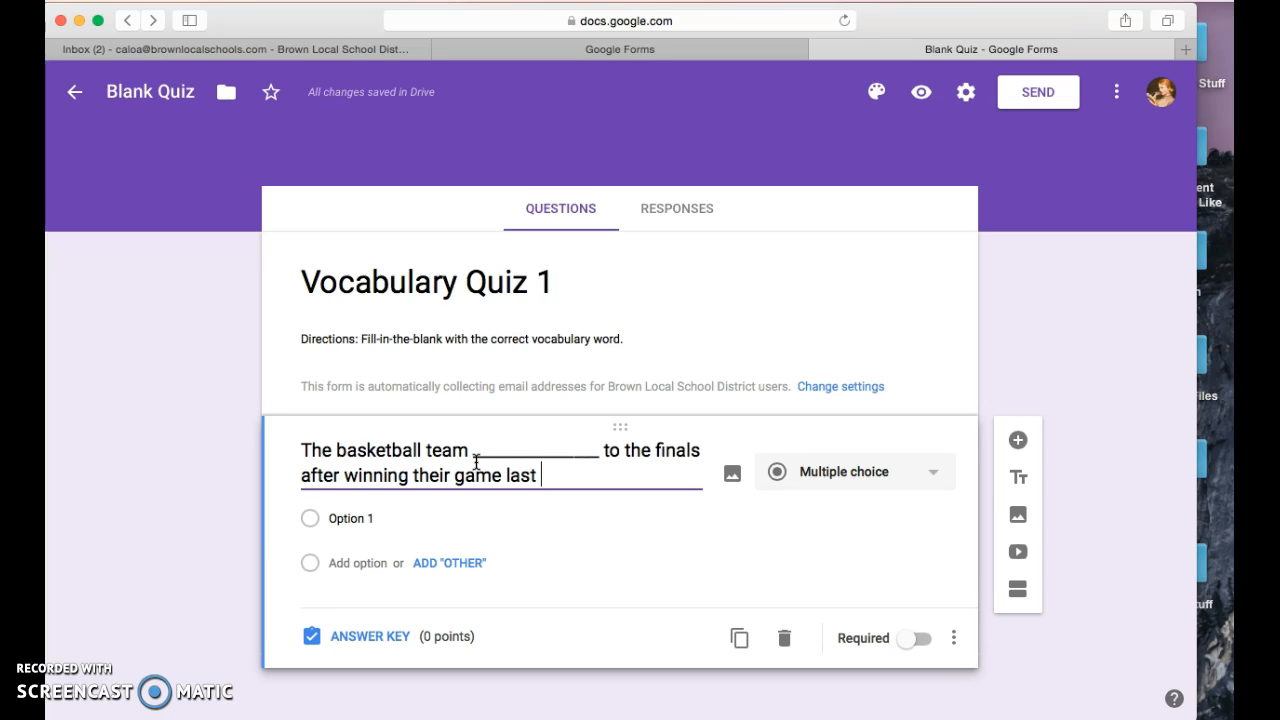
text(night.)
scroll(517, 517, down, 1)
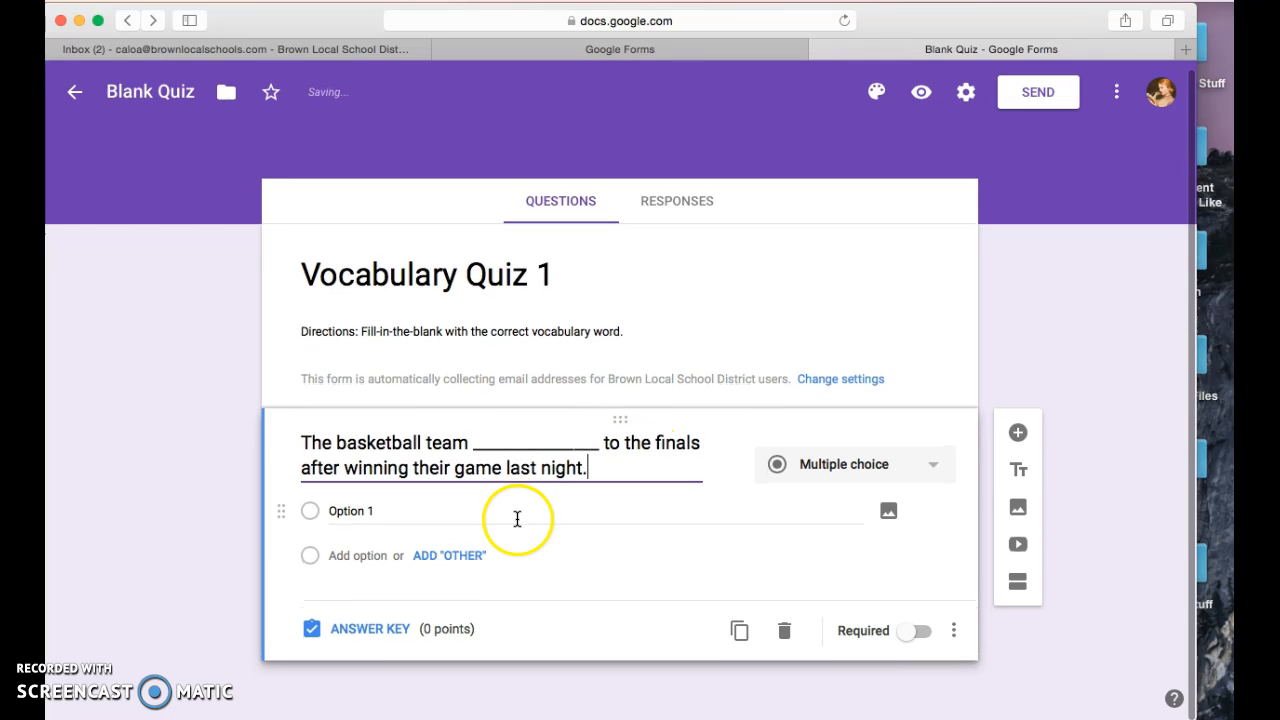
click(864, 475)
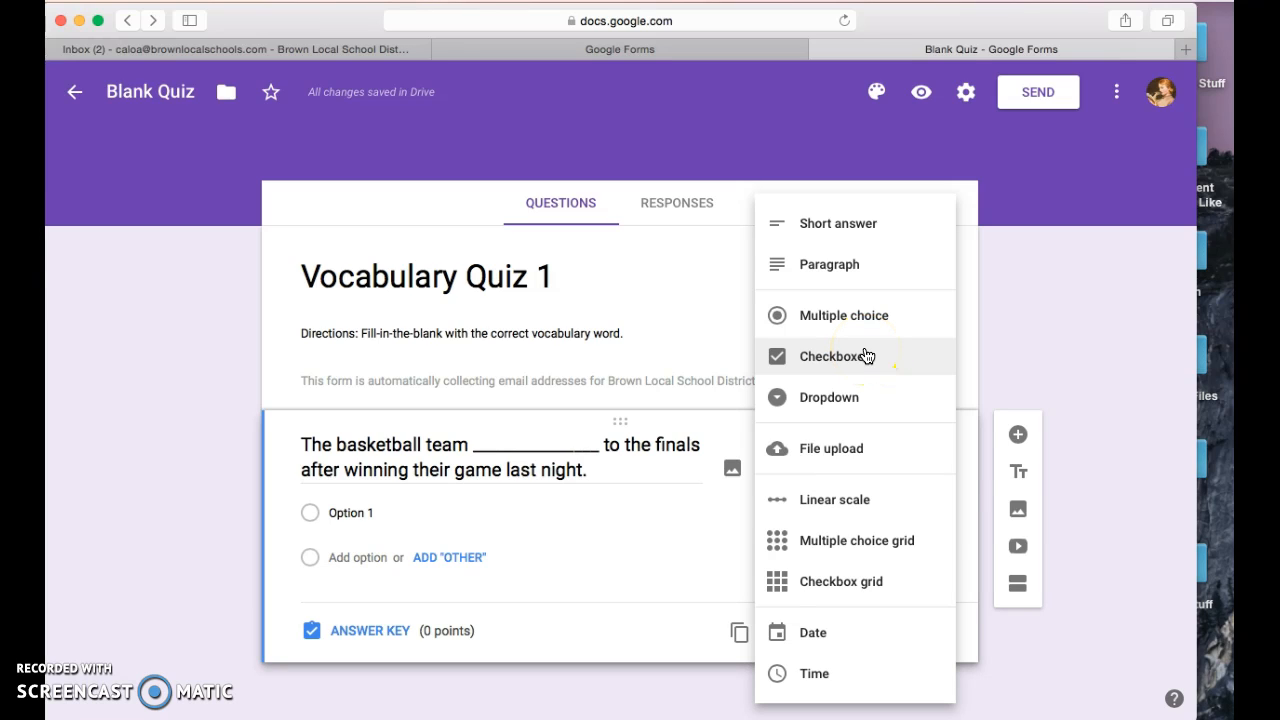
click(902, 357)
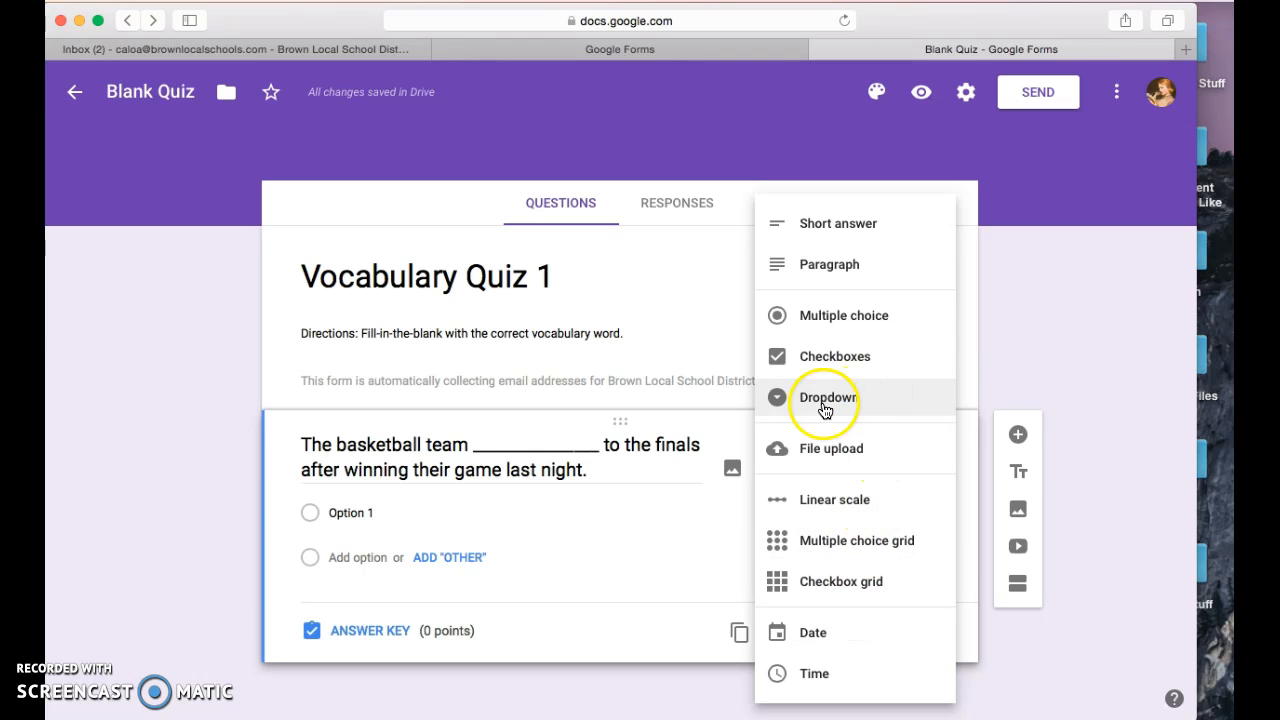
- Give the basketball question the answer options access, advance and decipher, and make it required
click(367, 513)
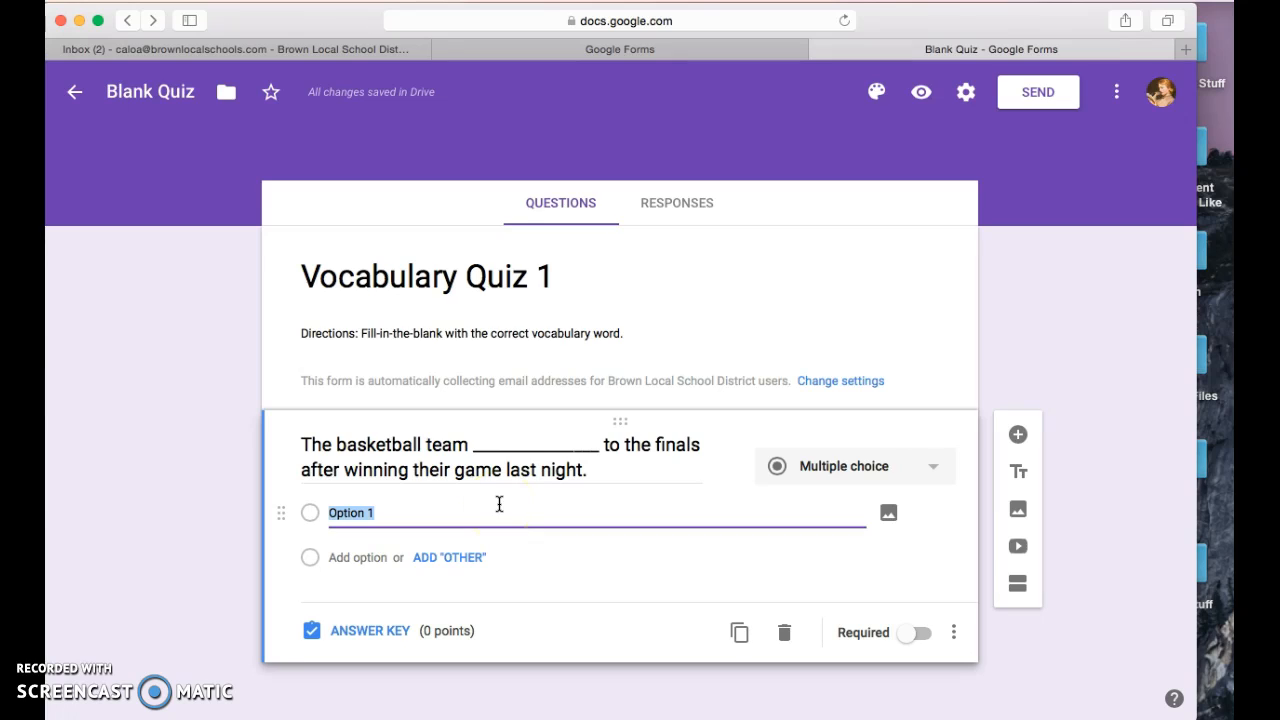
text(access)
key(Return)
text(advance)
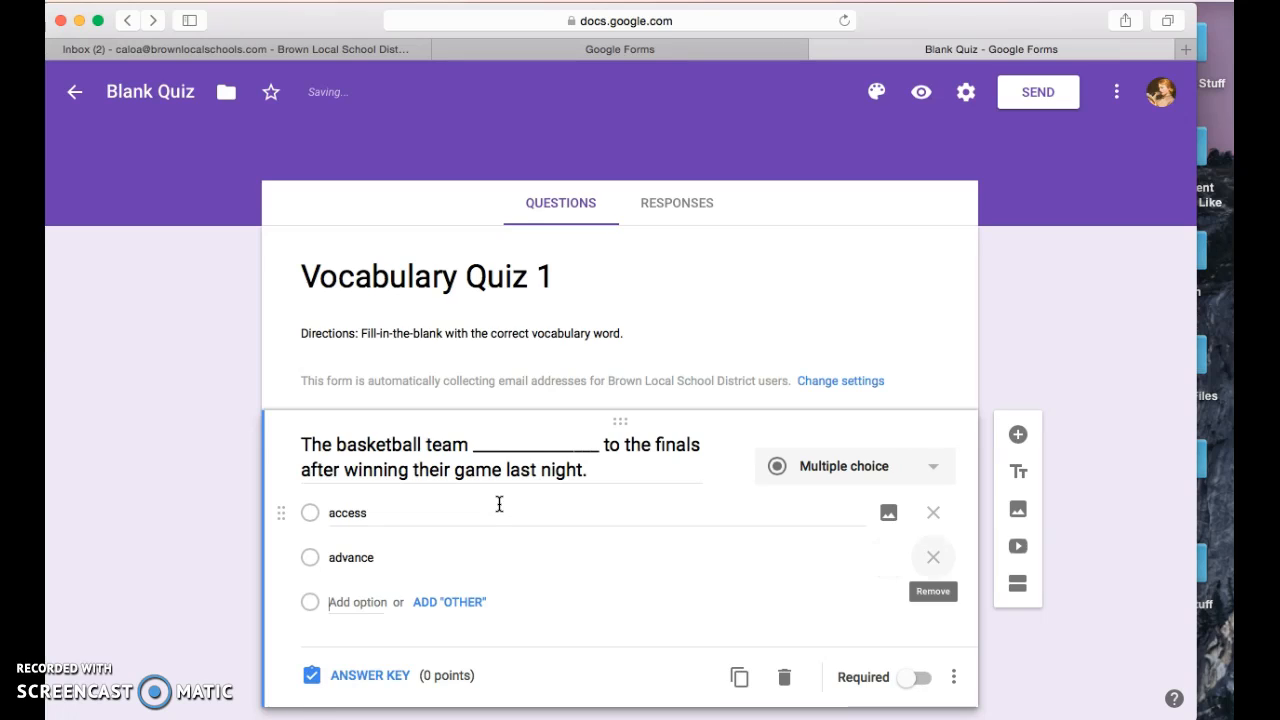
key(Return)
text(deciph)
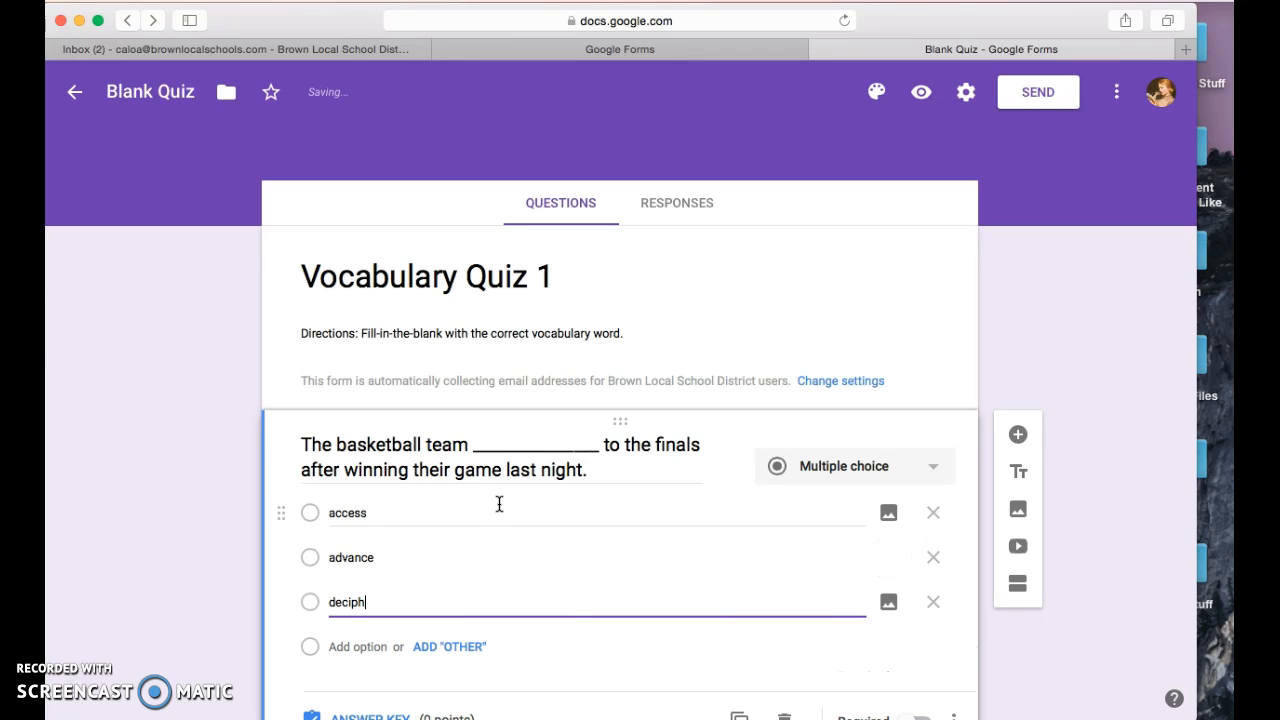
key(Tab)
key(Tab)
key(Tab)
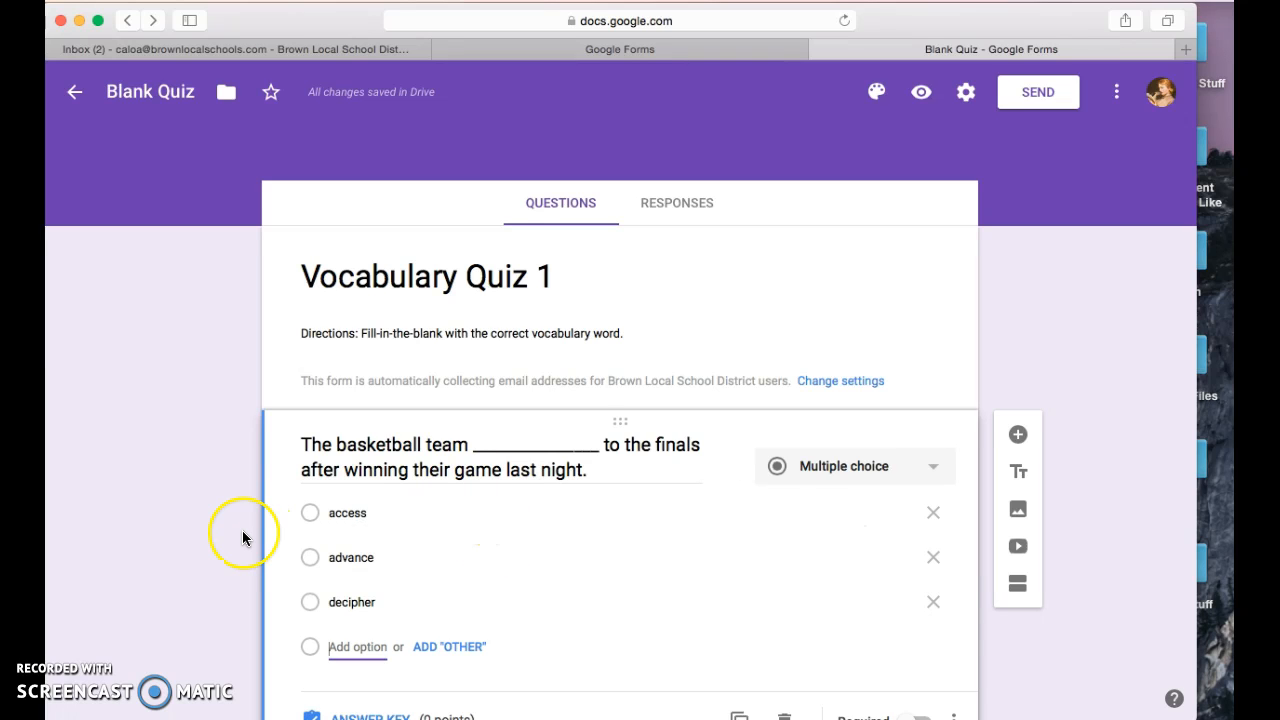
scroll(242, 535, down, 3)
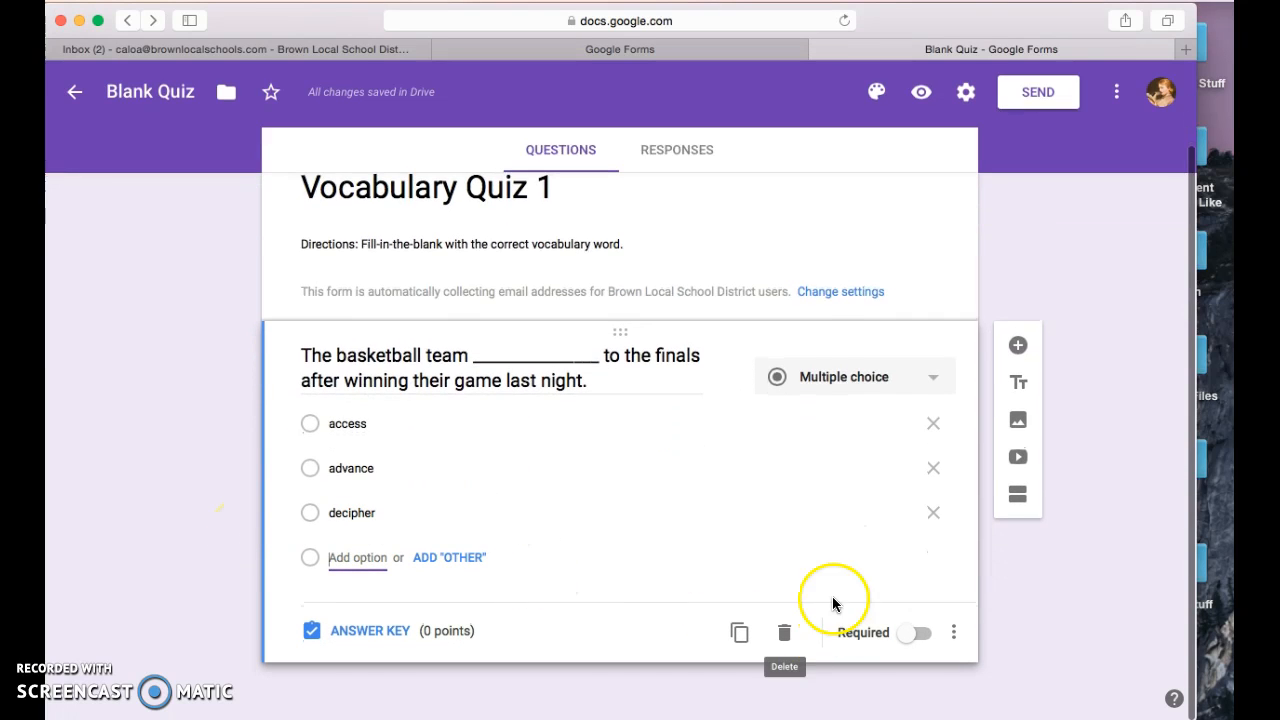
click(919, 639)
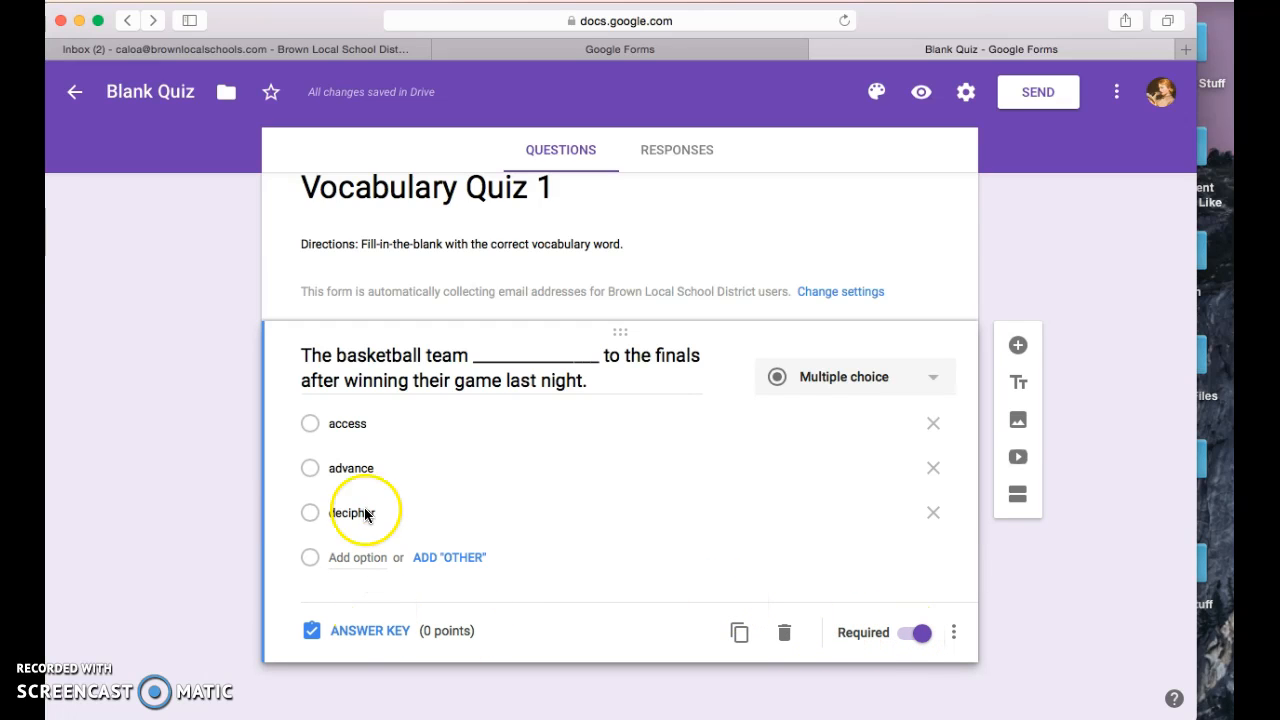
- Set the basketball question's answer key to 1 point with "advance" as the correct answer
click(355, 632)
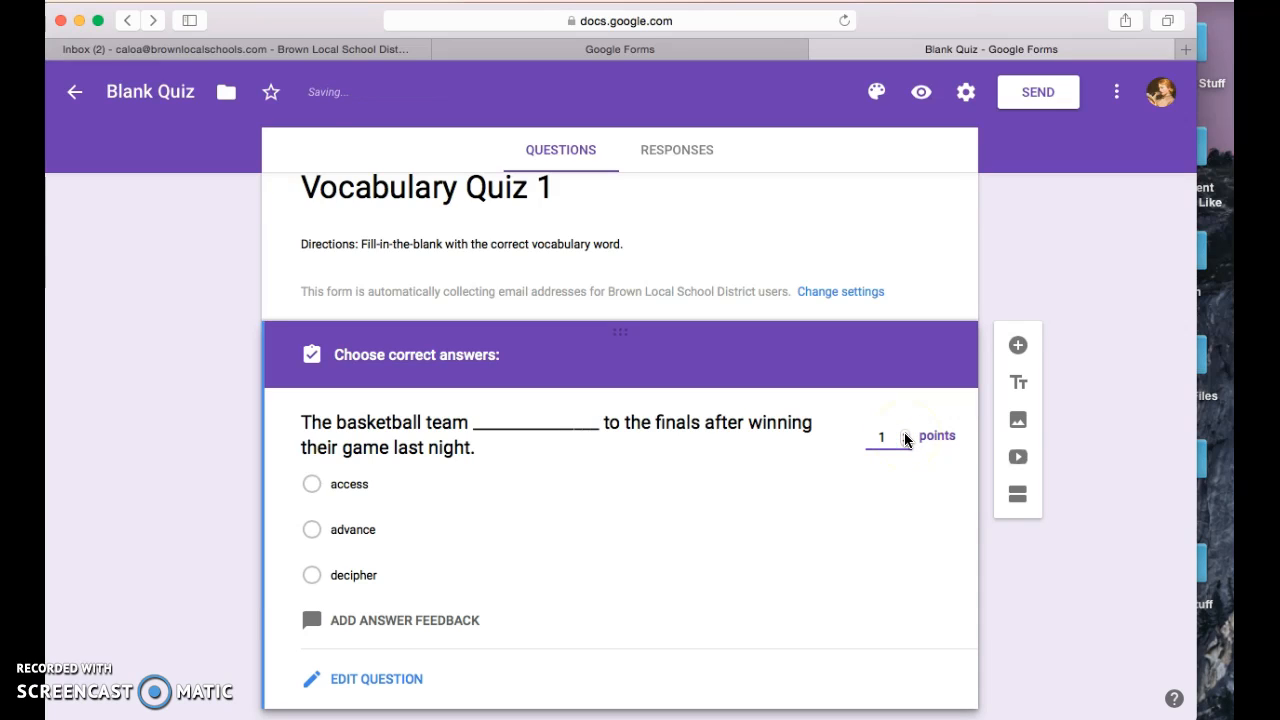
click(882, 488)
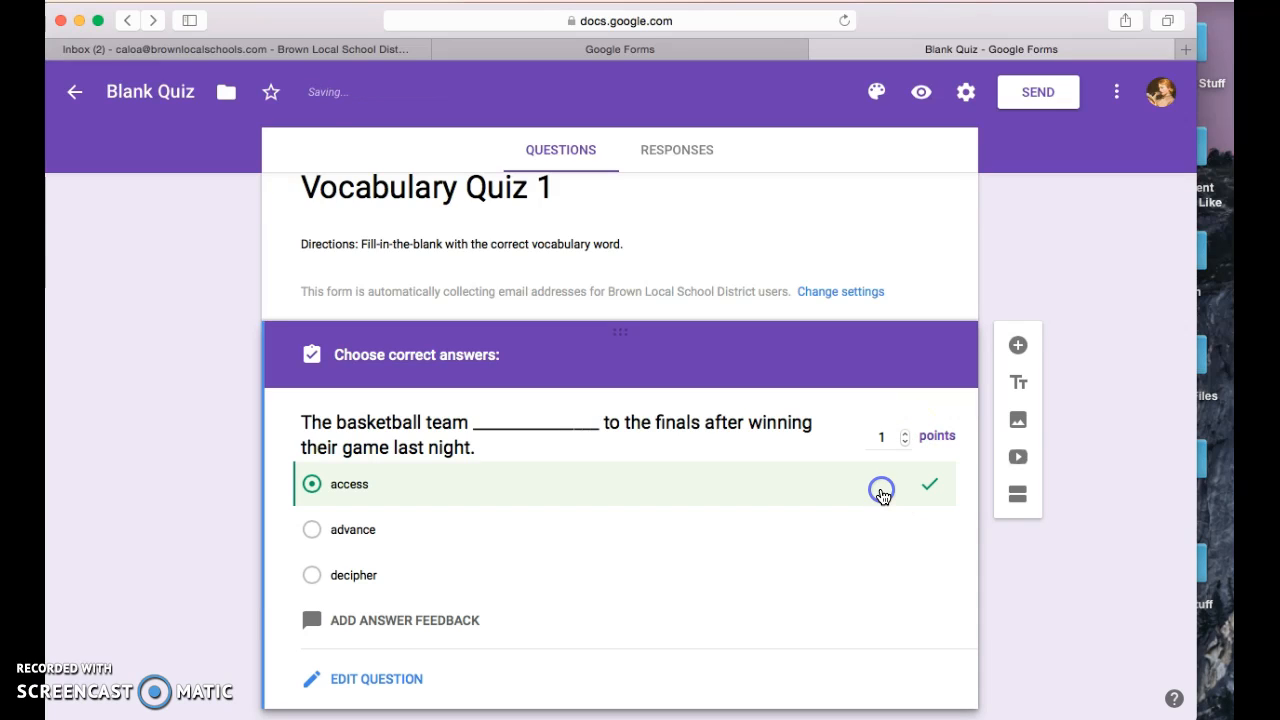
click(889, 436)
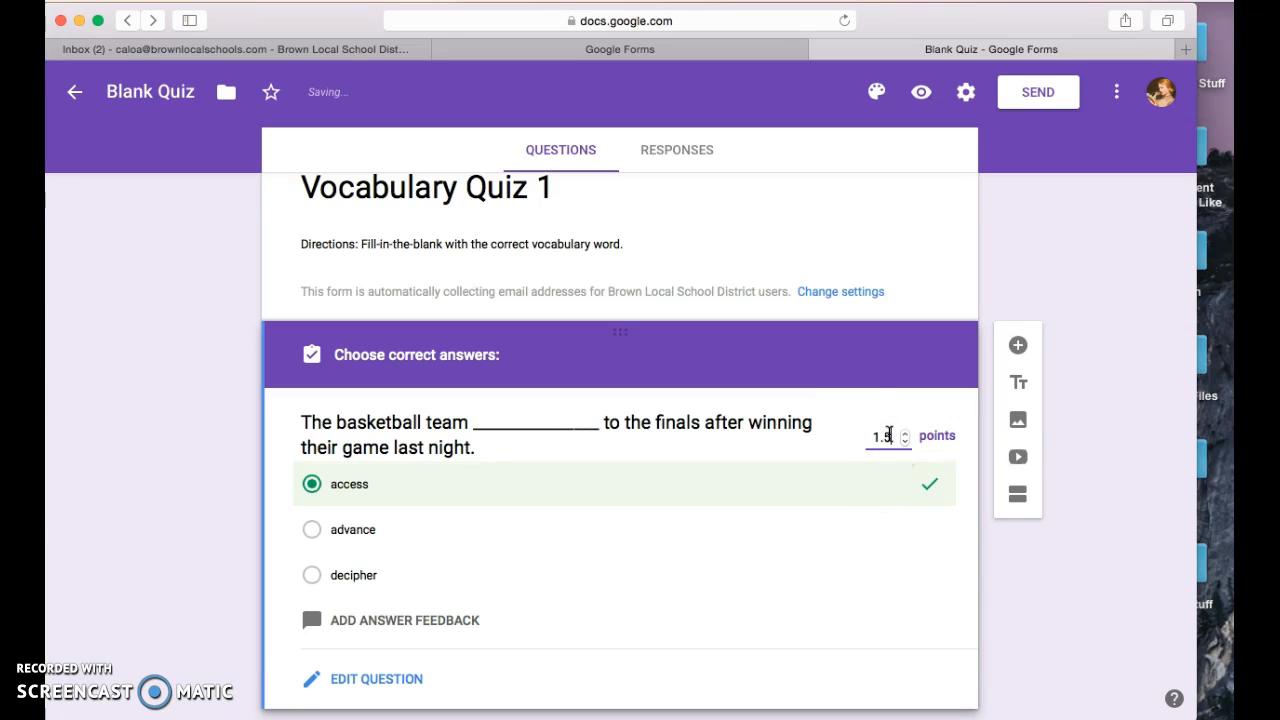
click(714, 485)
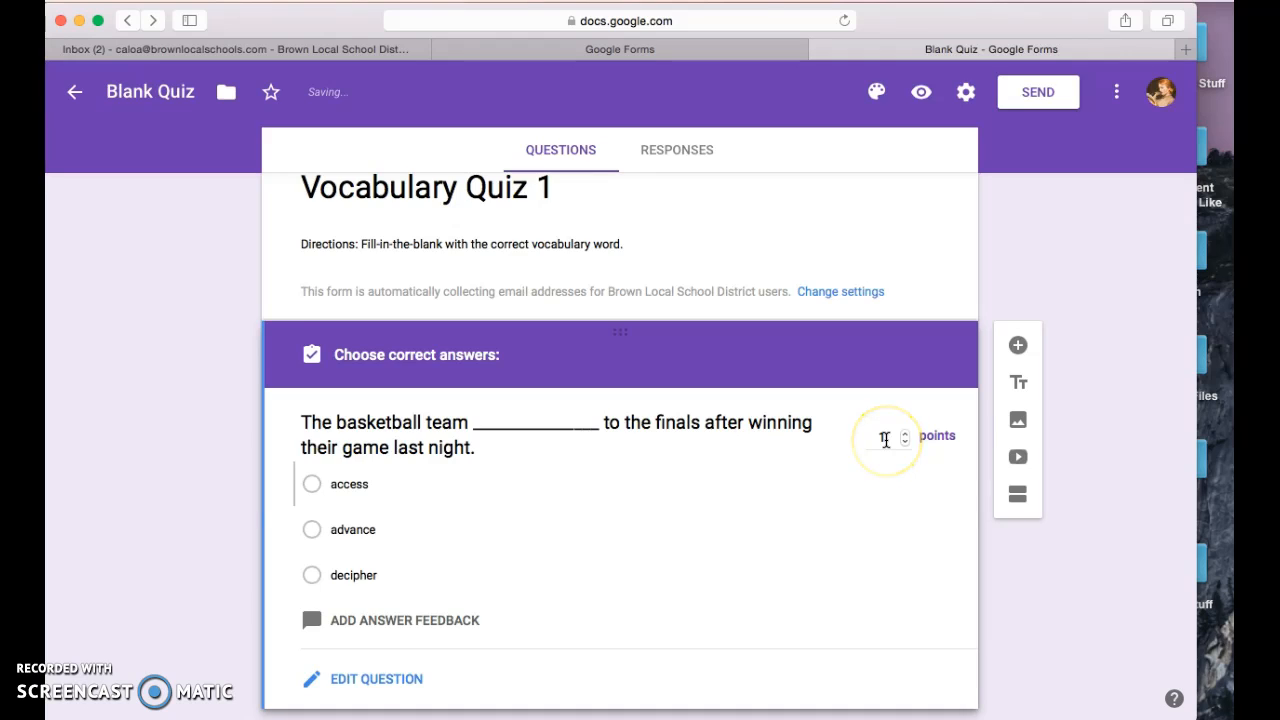
scroll(885, 440, down, 1)
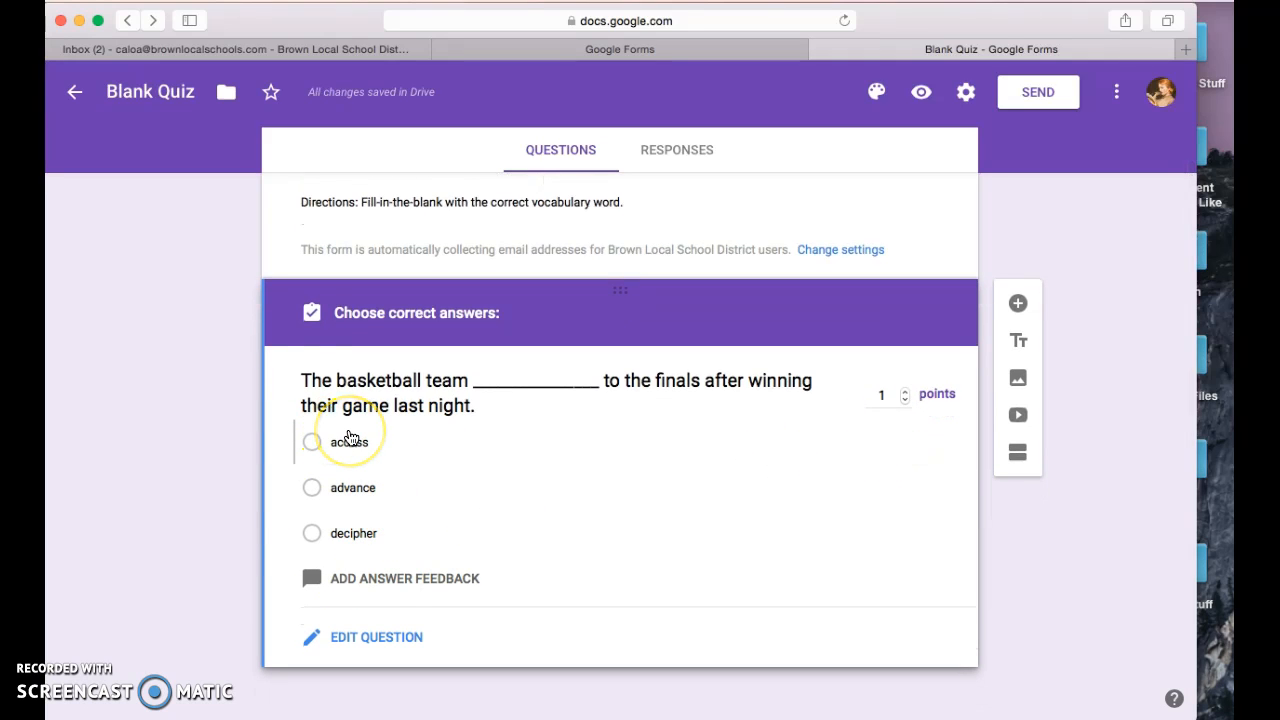
click(360, 493)
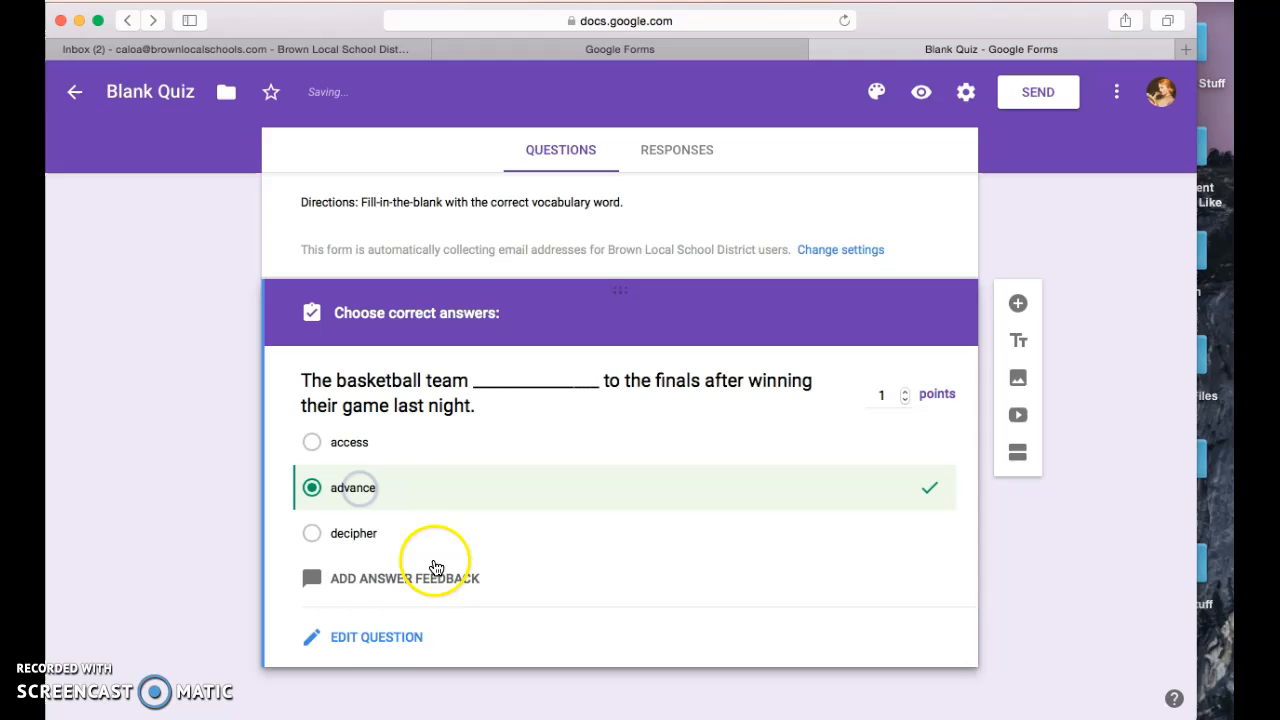
click(387, 648)
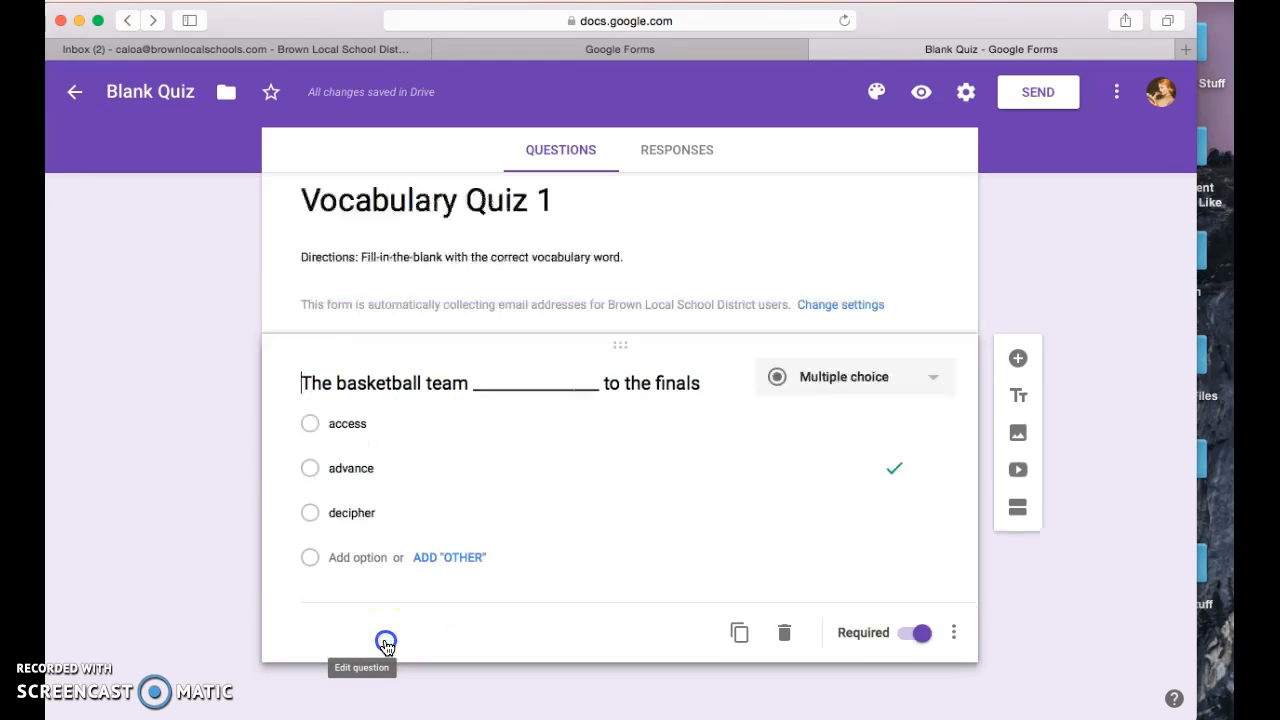
- Change the basketball question's answer option "advance" to "advanced"
click(394, 478)
key(Tab)
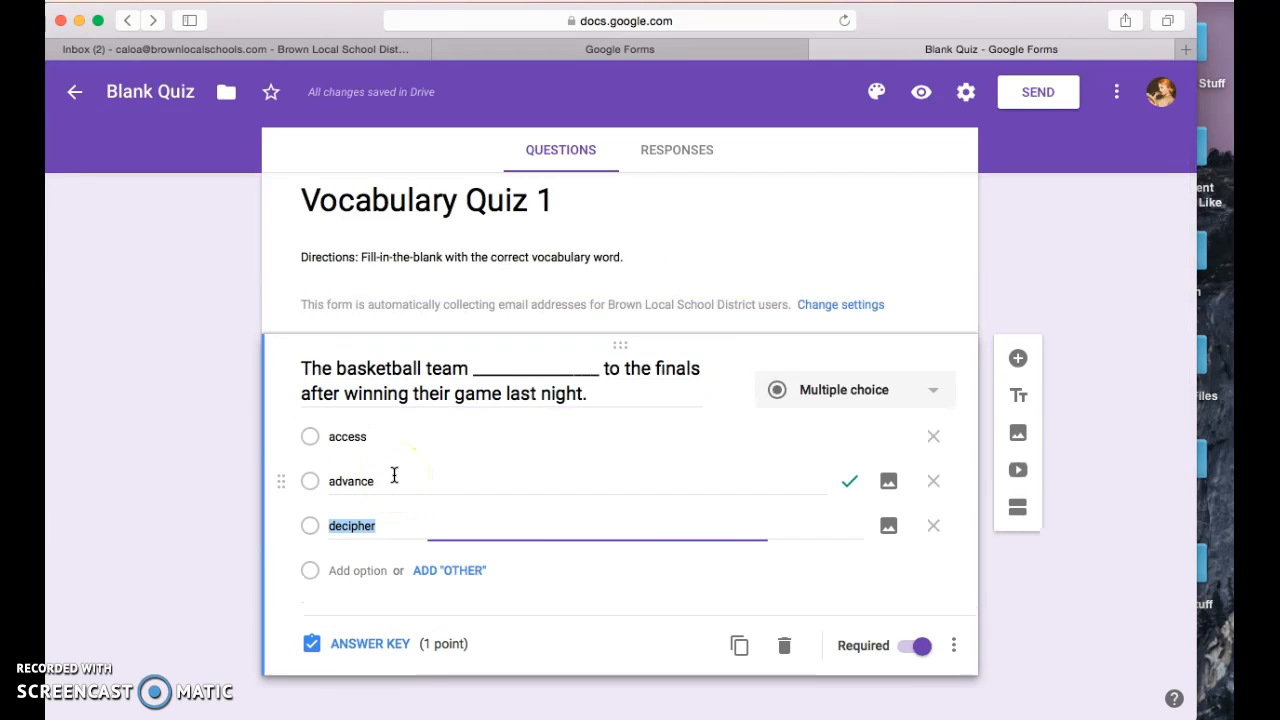
click(391, 477)
text(d)
click(126, 526)
scroll(126, 528, down, 1)
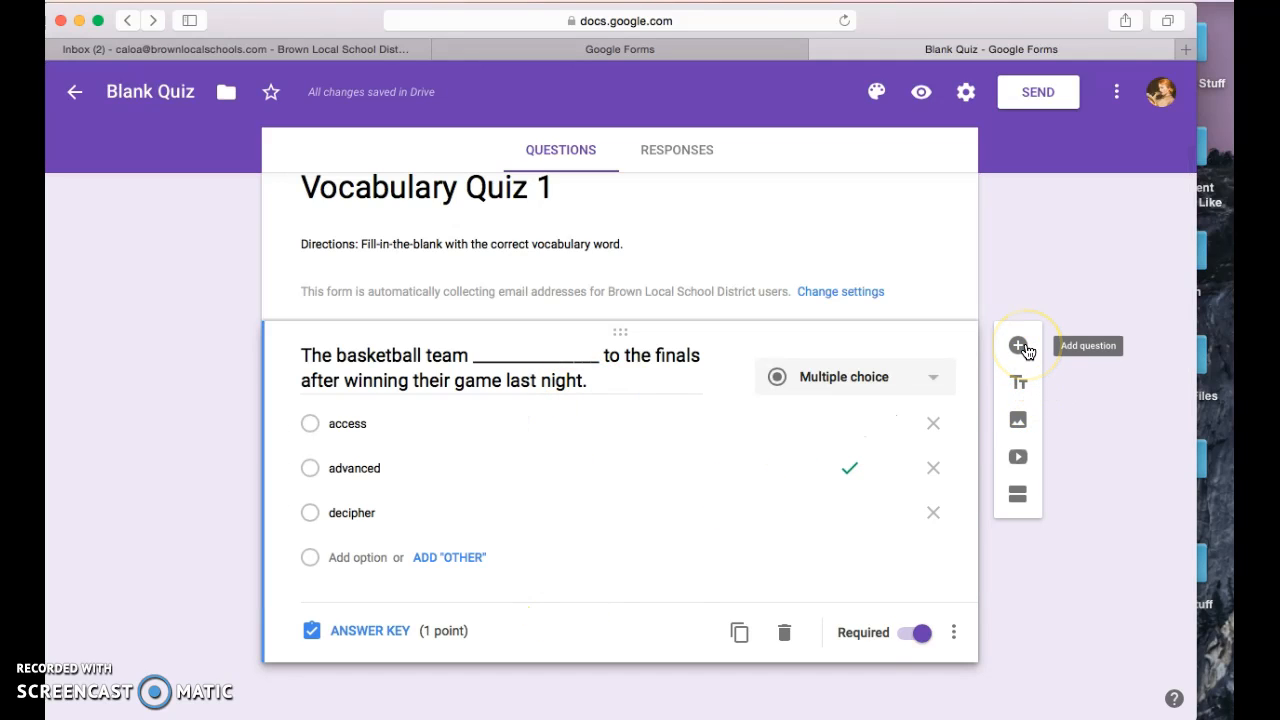
click(1025, 385)
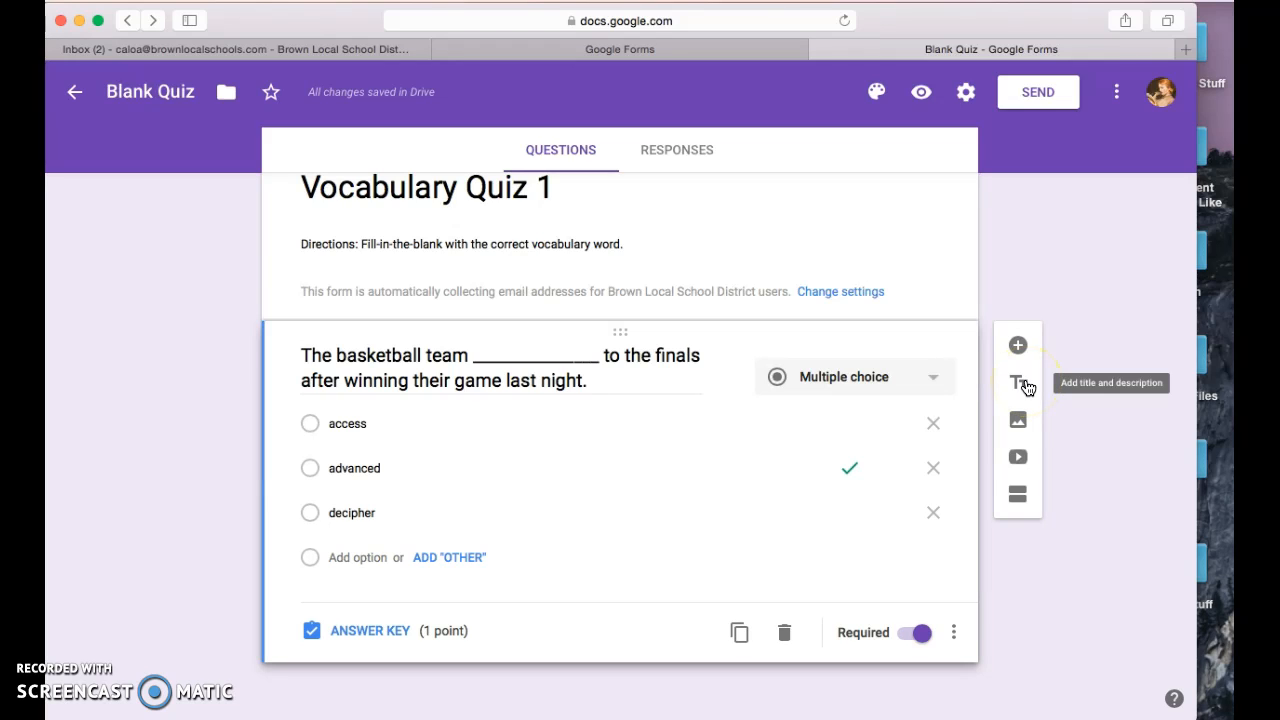
click(1021, 421)
click(1017, 464)
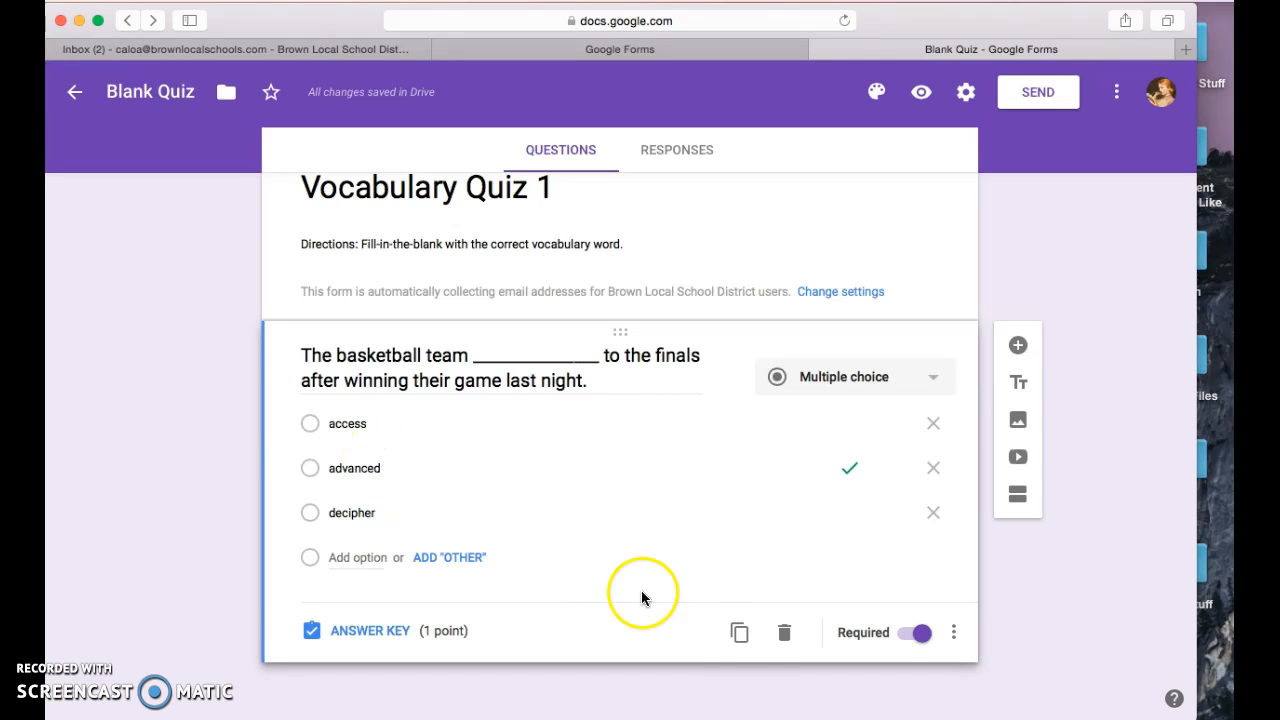
- Duplicate the basketball question and set the copy's text to "I had to ______________ the code in the secret message."
click(740, 634)
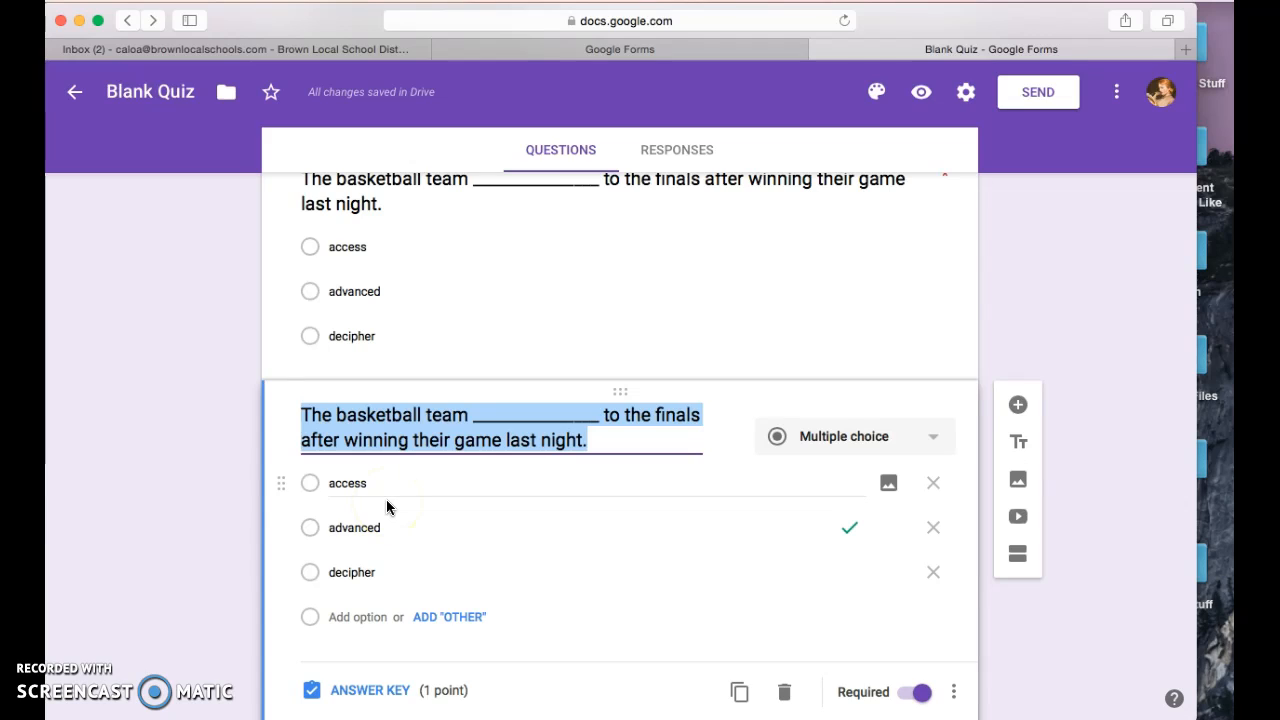
text(I had to __)
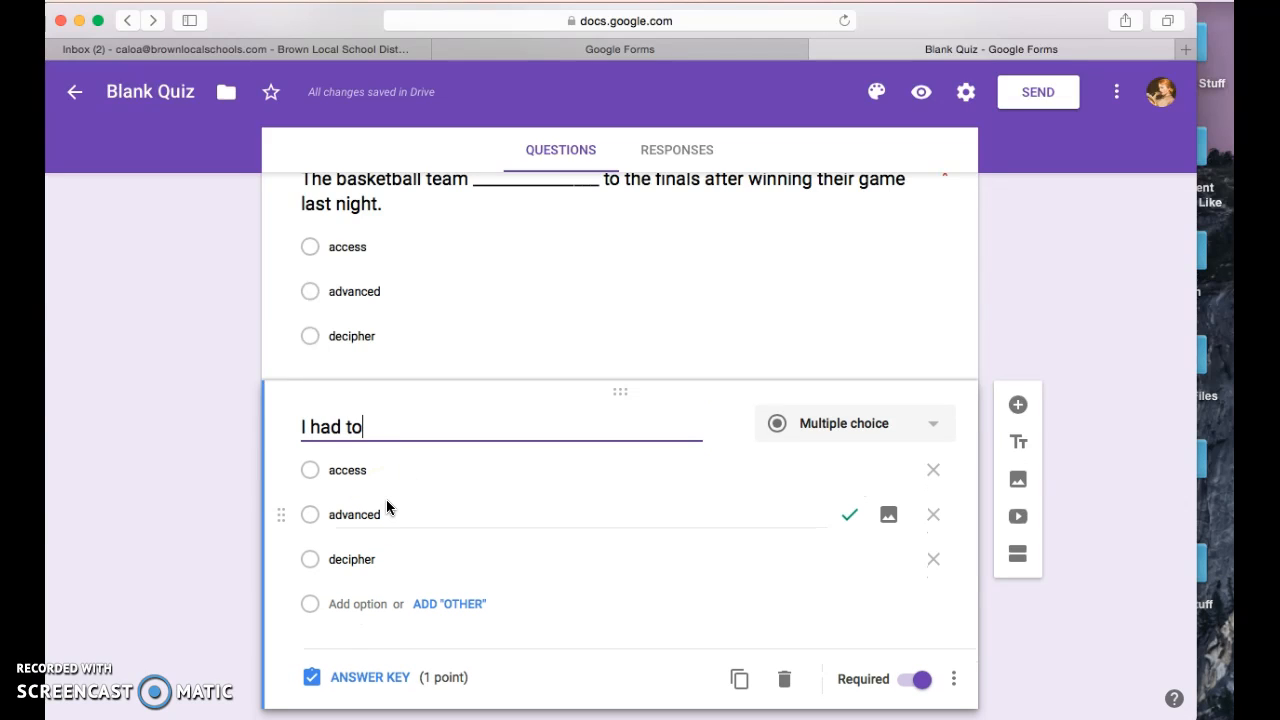
key(BackSpace)
key(BackSpace)
text(______________)
text(the code)
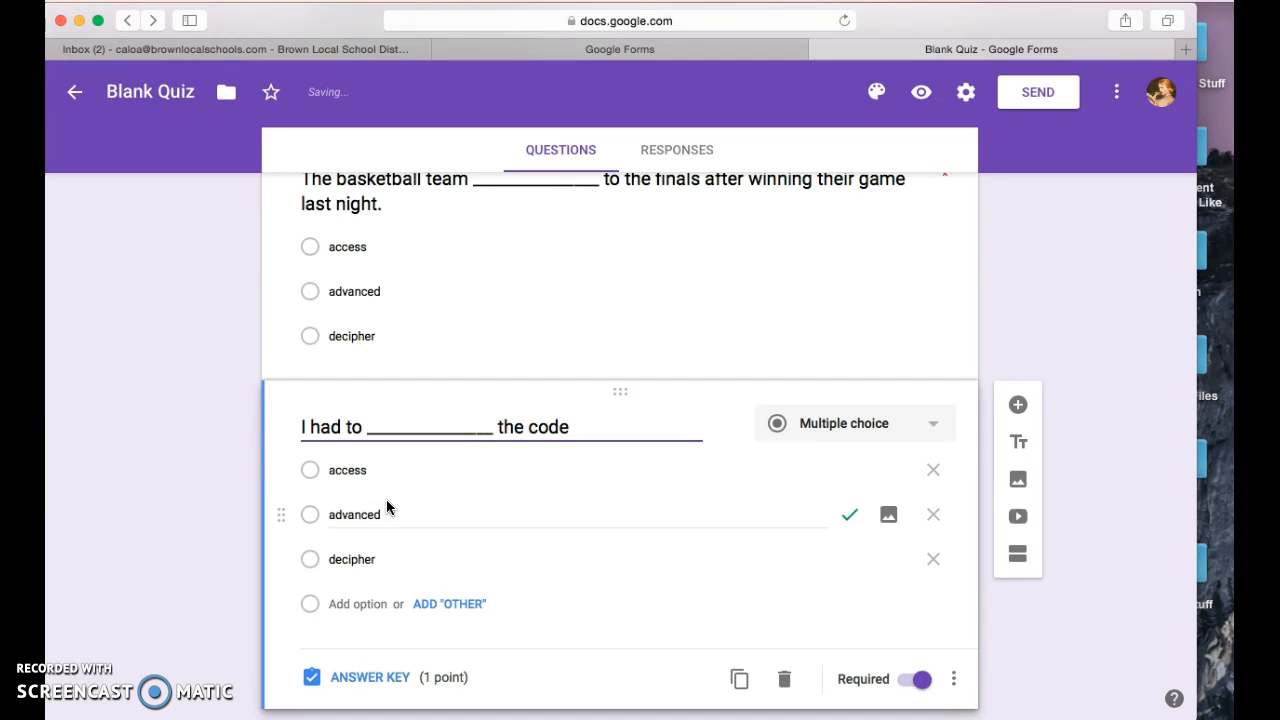
text( in the secret message.)
click(336, 513)
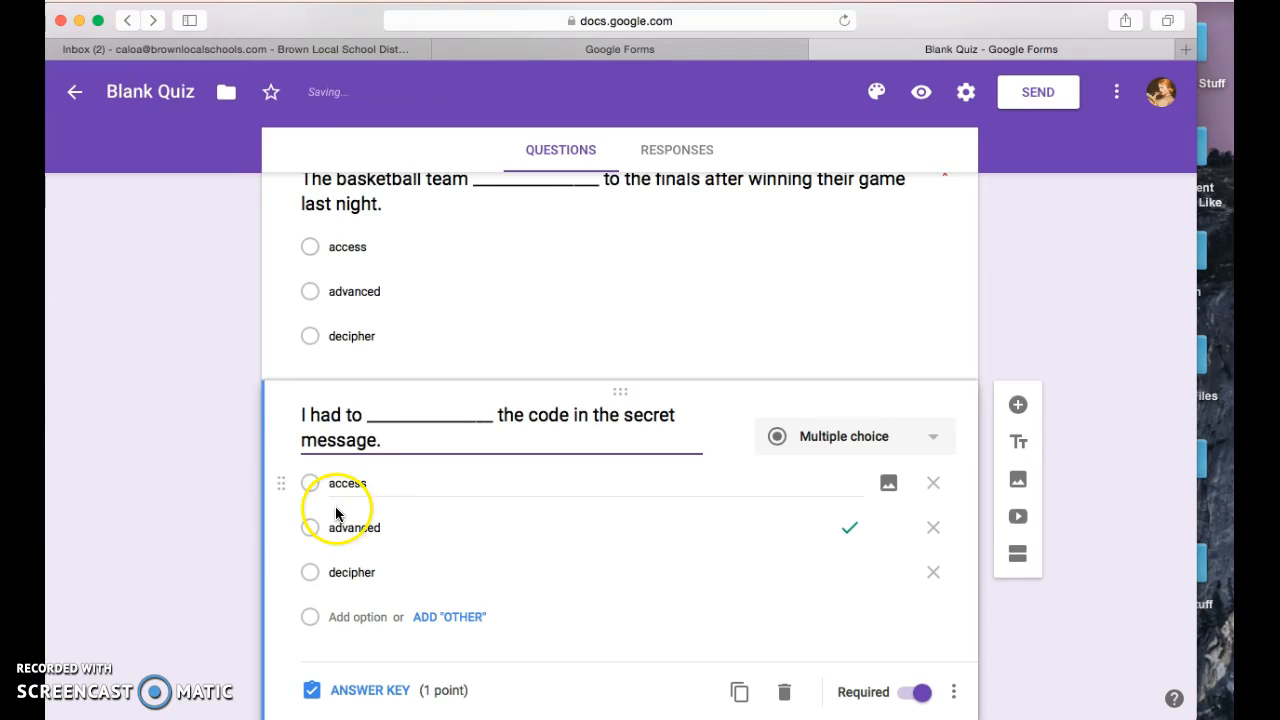
- Mark "decipher" as the correct answer in the secret message question's answer key
scroll(155, 520, down, 3)
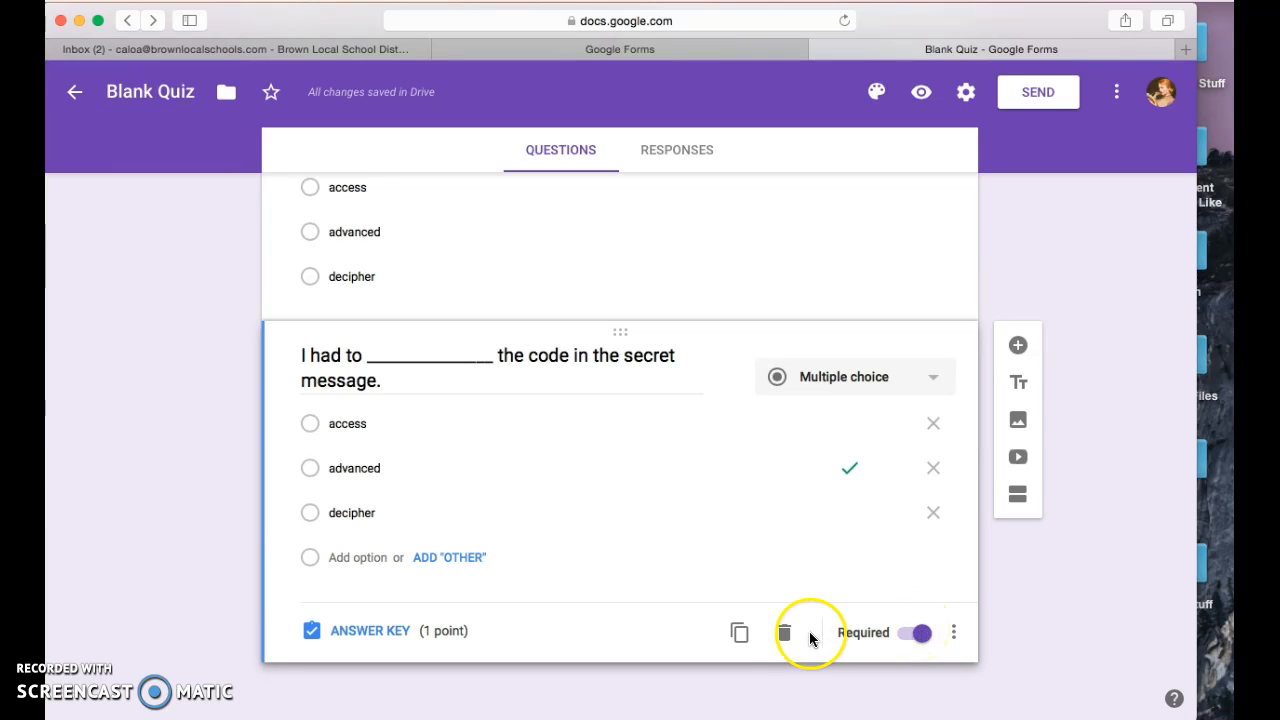
click(365, 632)
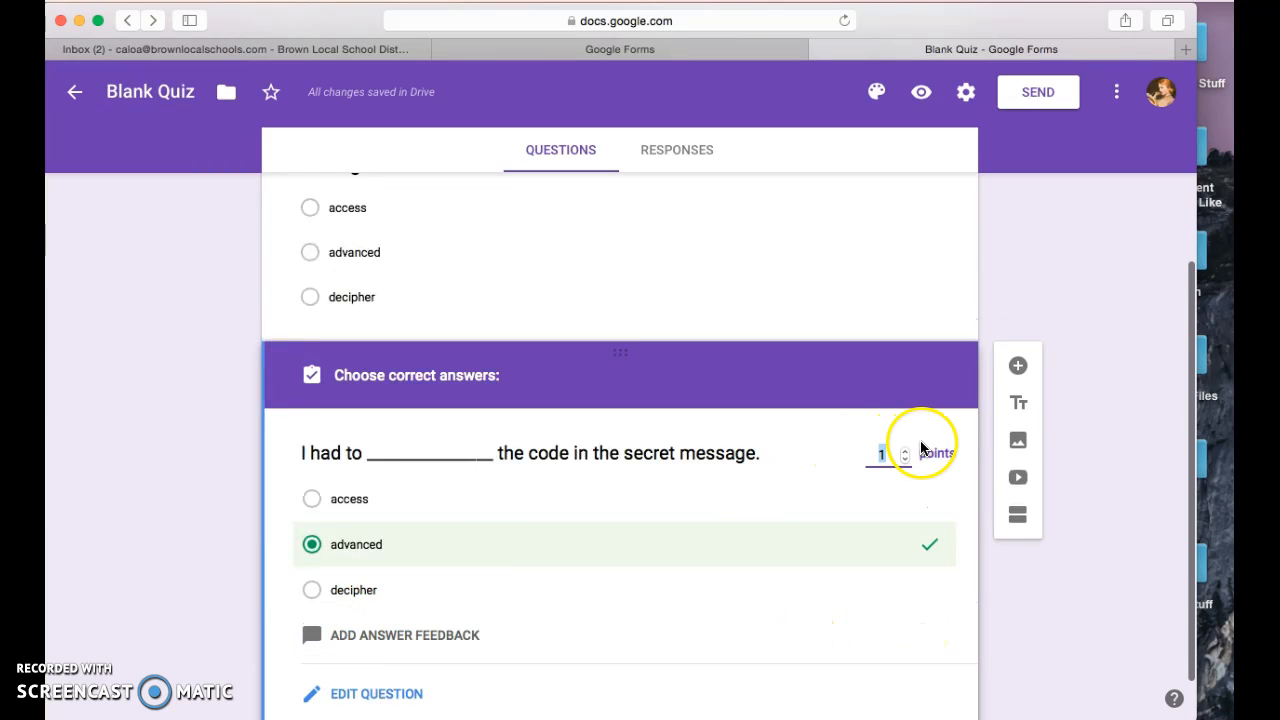
scroll(920, 445, down, 2)
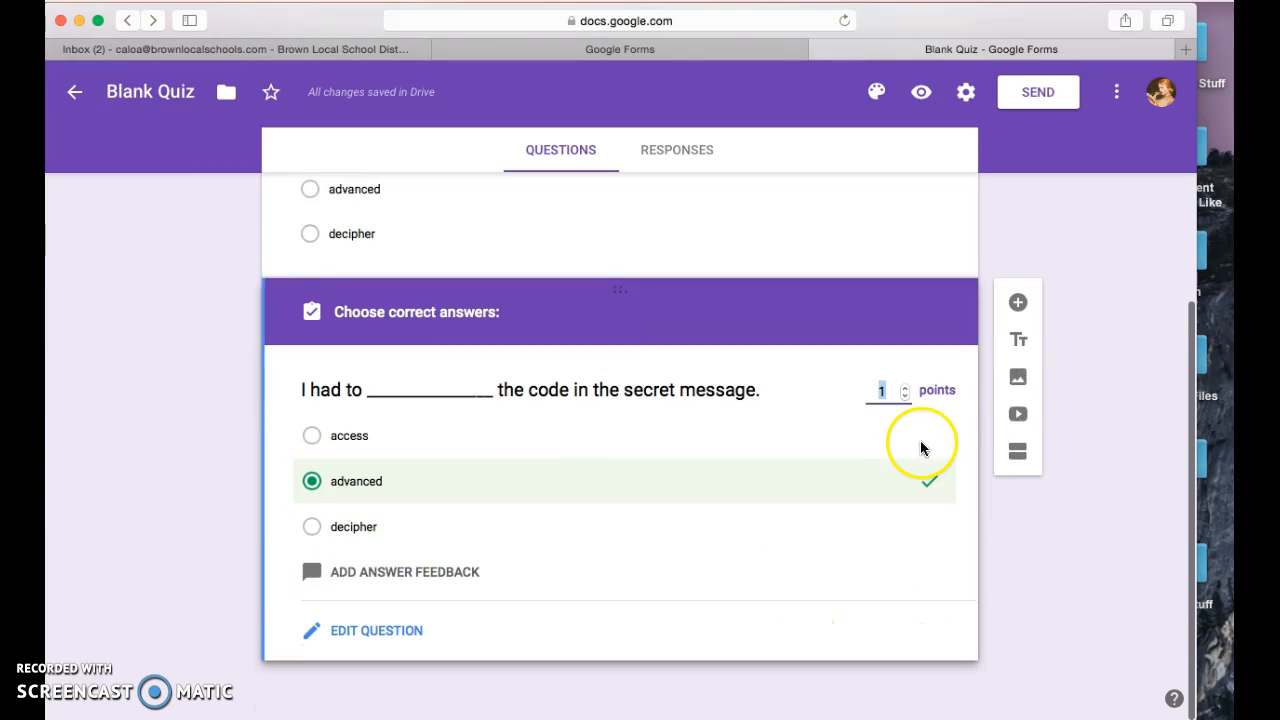
click(362, 488)
click(345, 535)
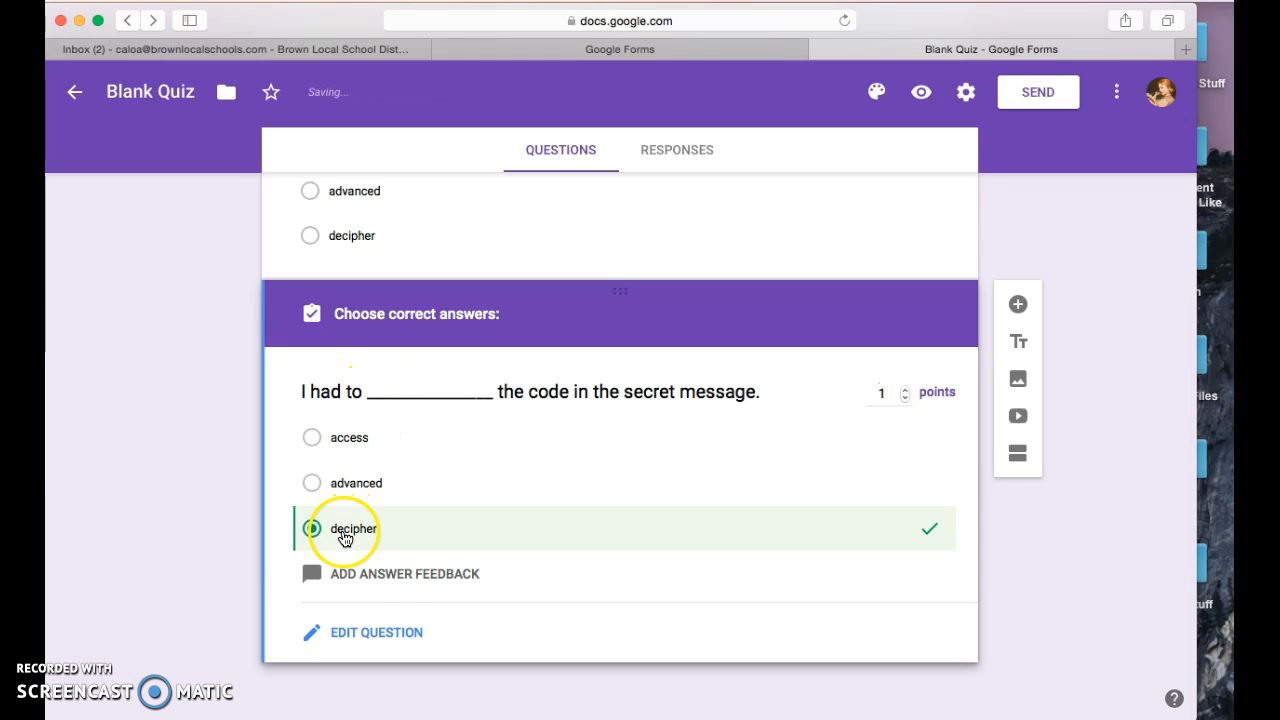
click(374, 632)
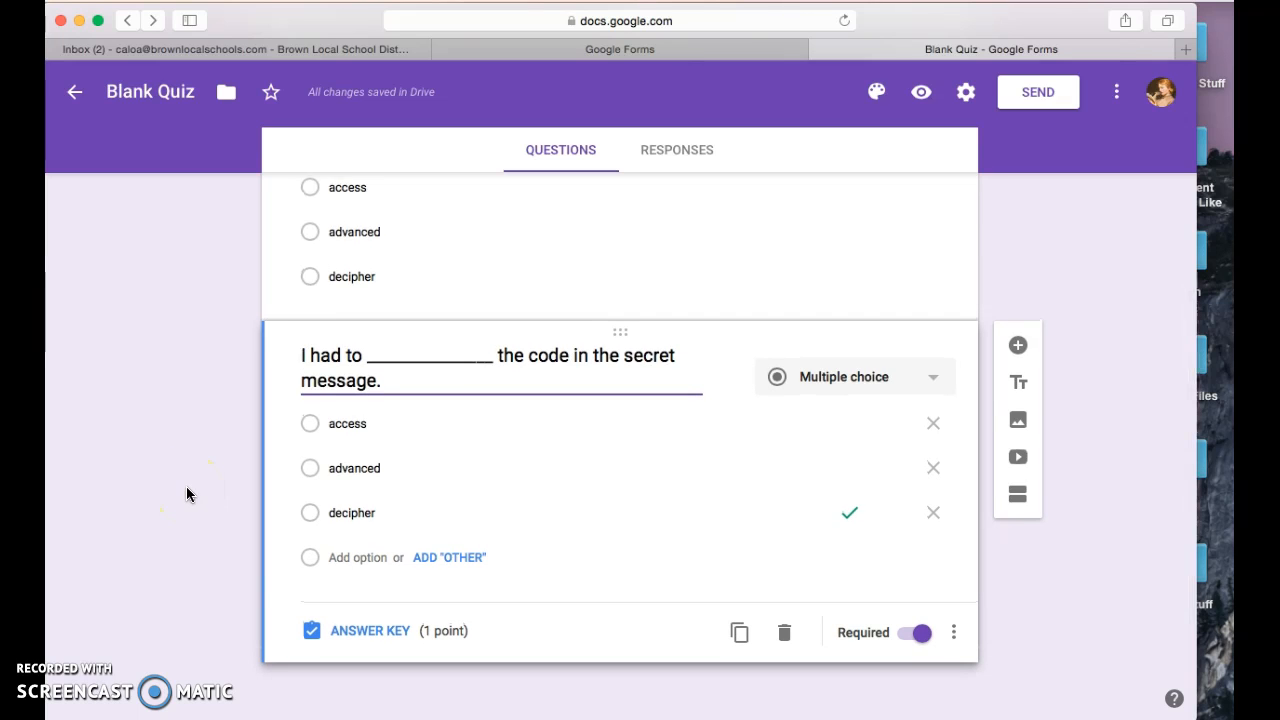
- Apply the Work and School header theme showing an open book with heart-shaped pages to the form
scroll(186, 486, up, 5)
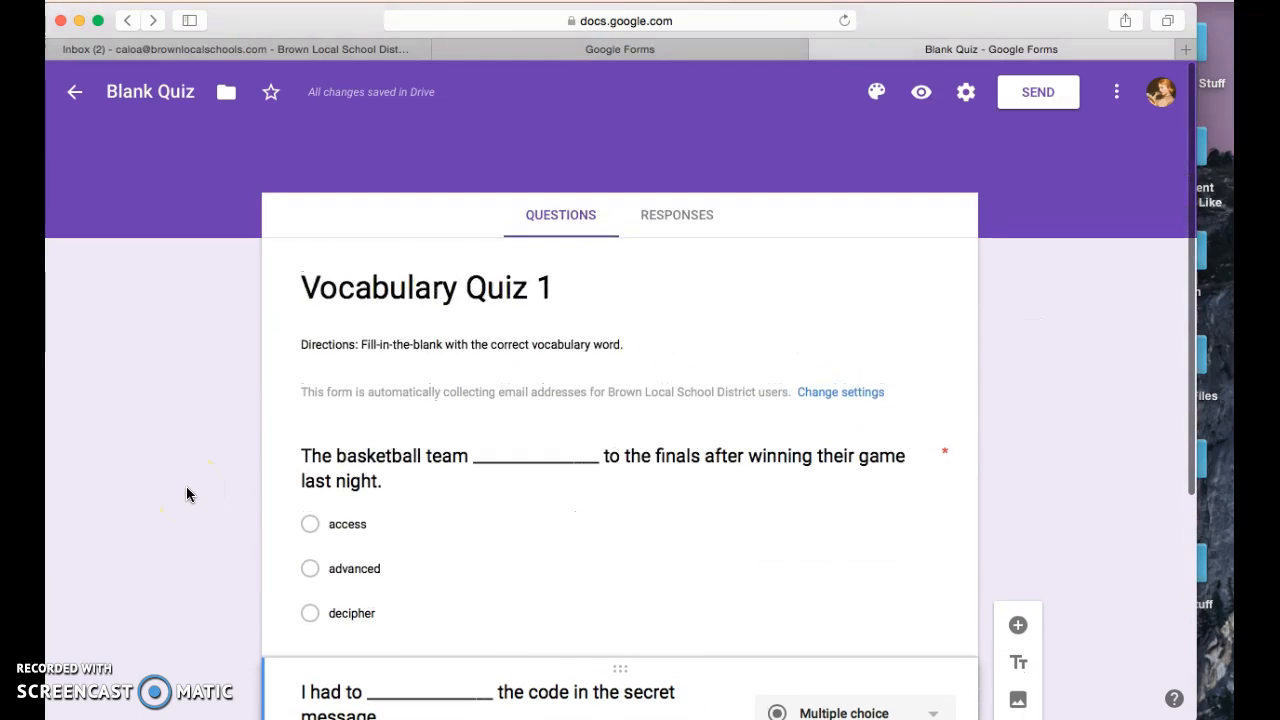
click(876, 94)
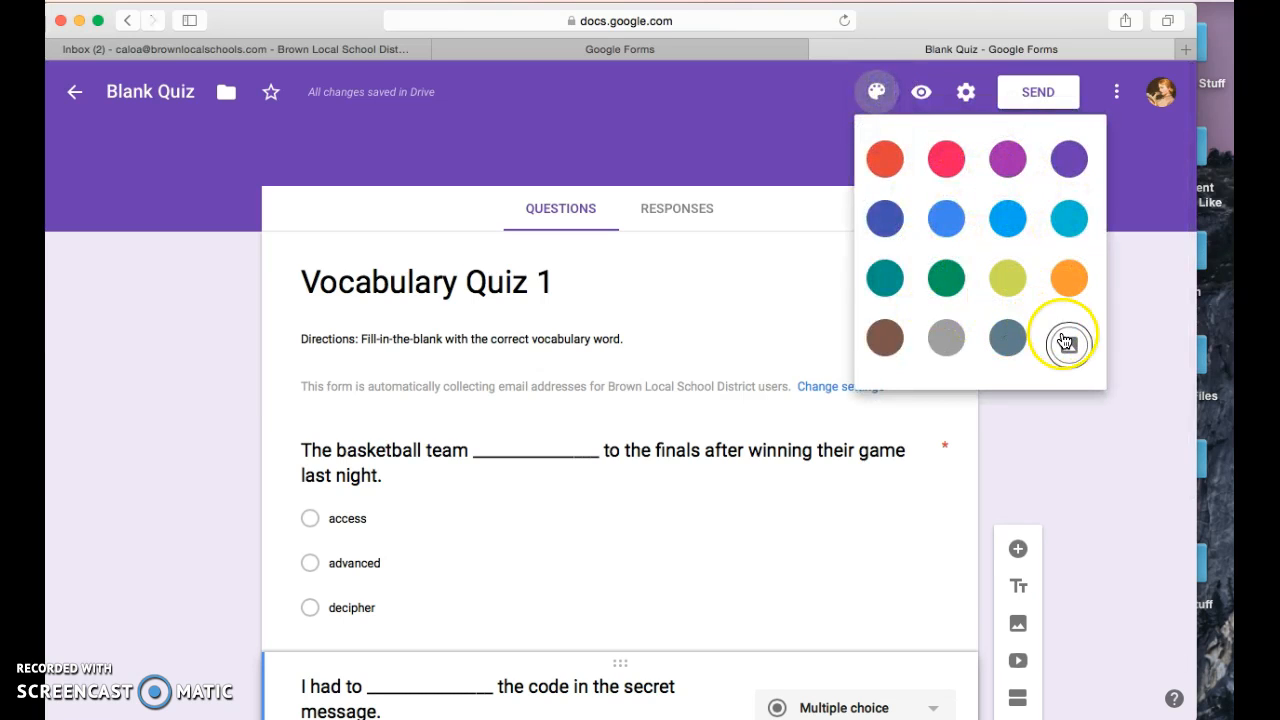
click(1066, 342)
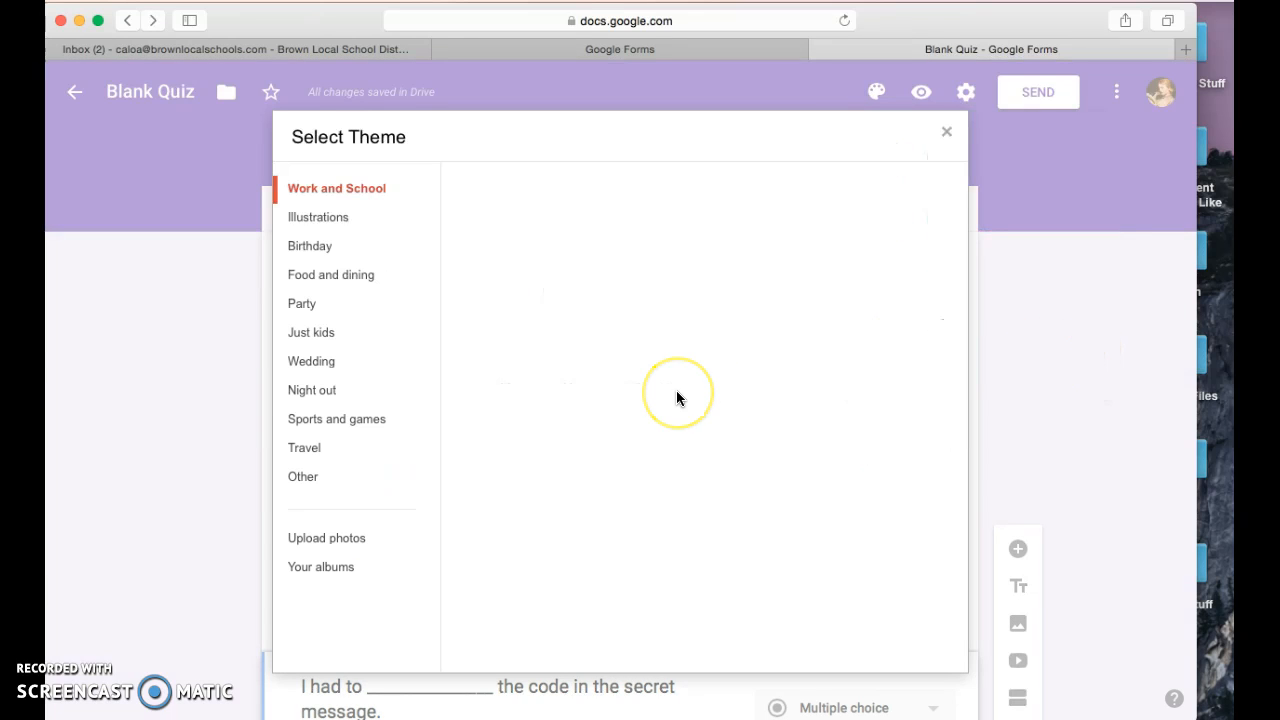
scroll(605, 365, down, 7)
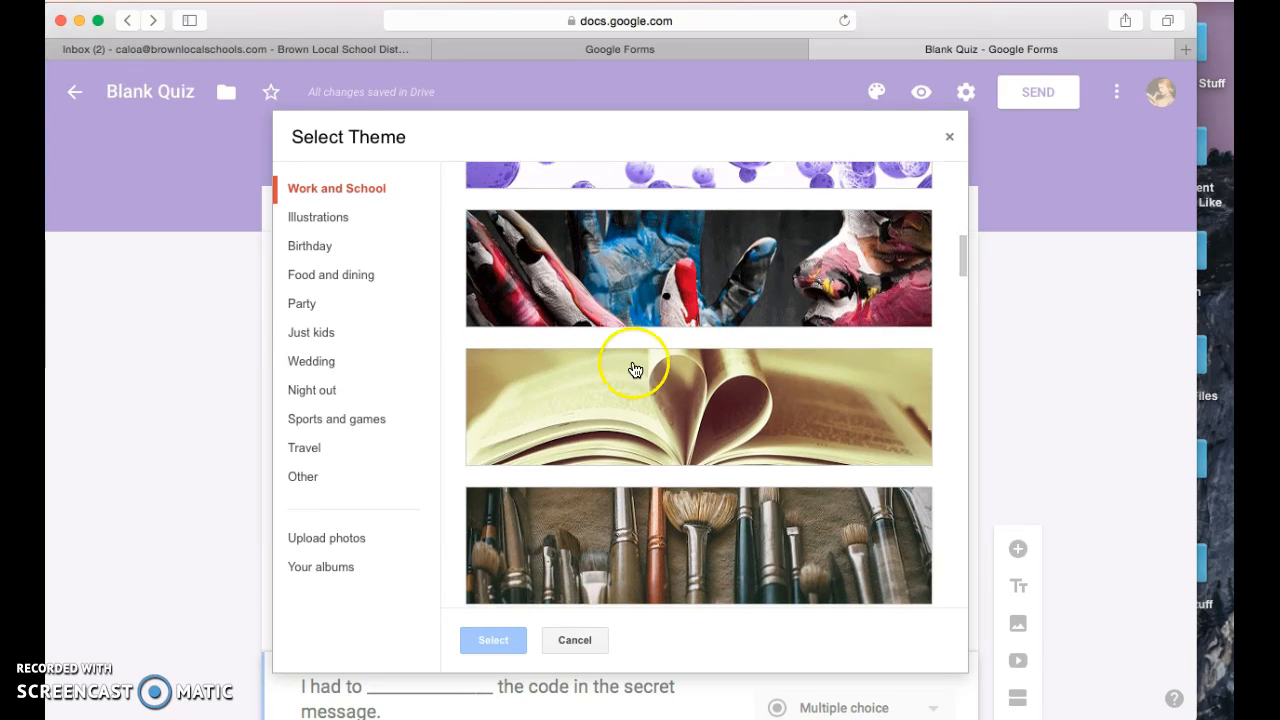
click(698, 378)
click(470, 636)
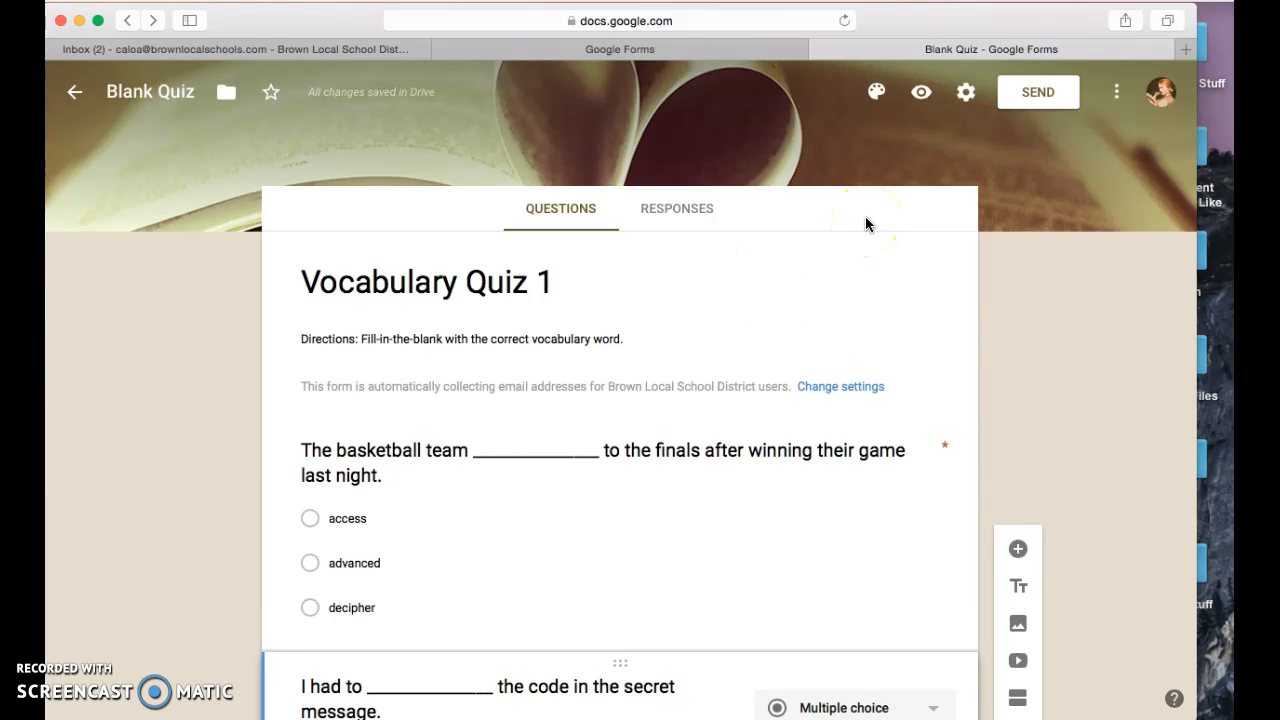
- Rename the form file from its blank default to "Vocab Quiz 1"
click(166, 91)
drag(192, 94, 82, 93)
text(Vca)
key(BackSpace)
key(BackSpace)
text(ocab Quiz 1)
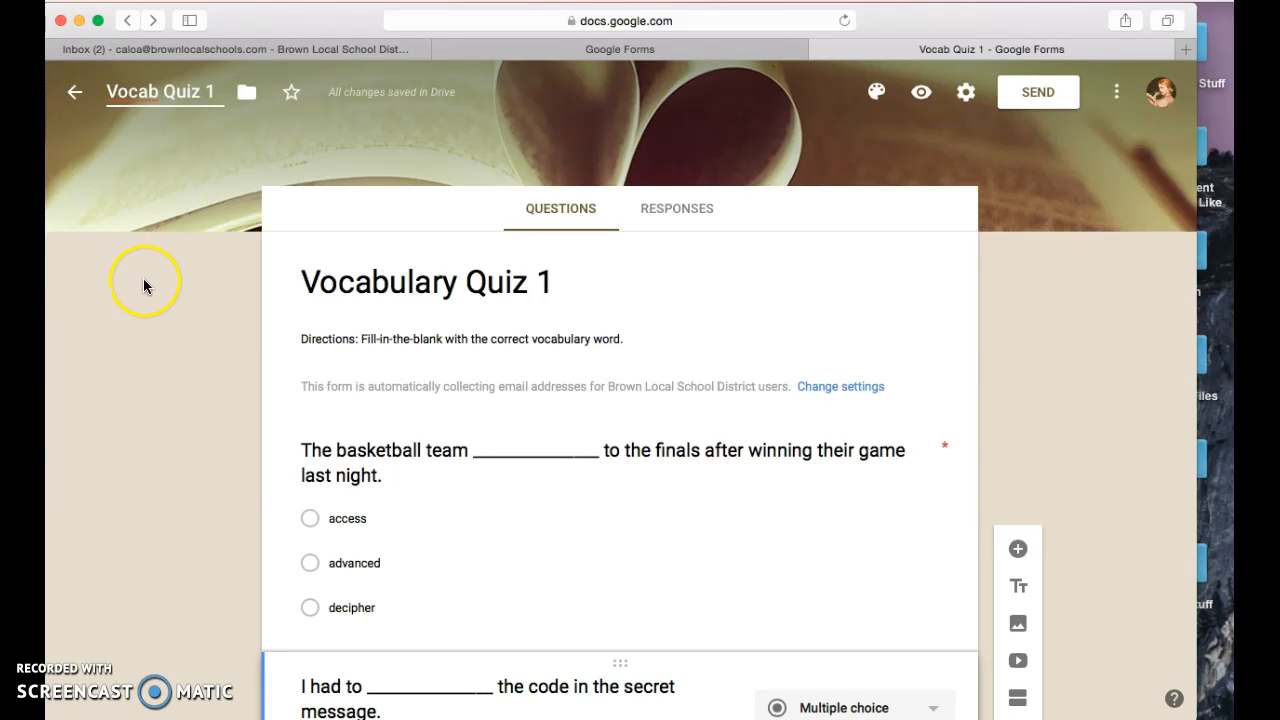
- Preview the quiz as a respondent and examine its header, directions, email notice and questions
click(921, 100)
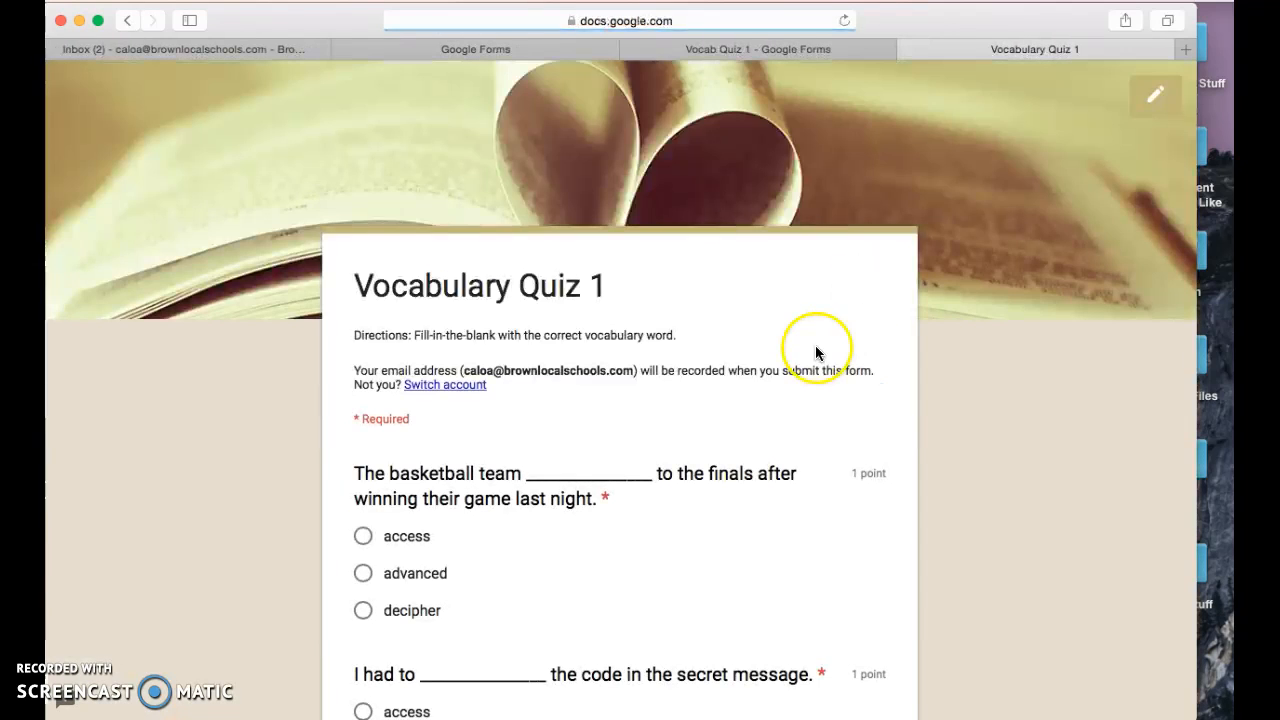
scroll(370, 507, down, 1)
scroll(283, 522, up, 2)
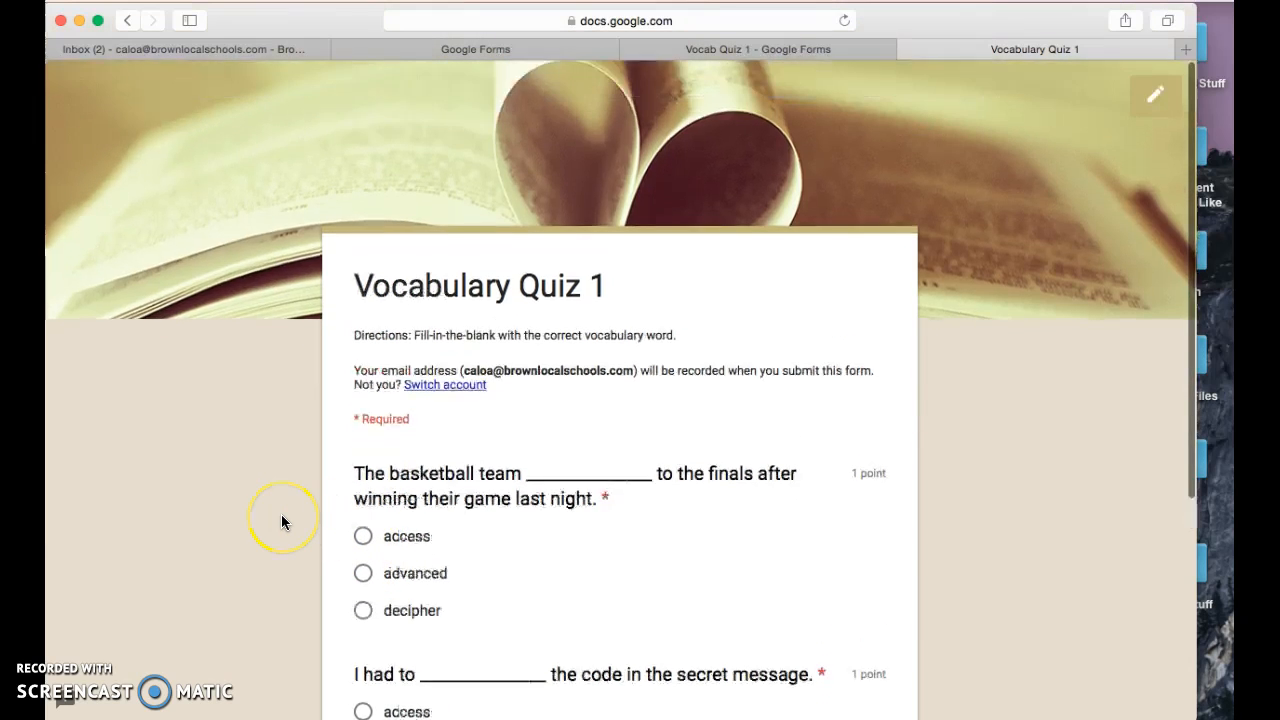
scroll(282, 522, down, 1)
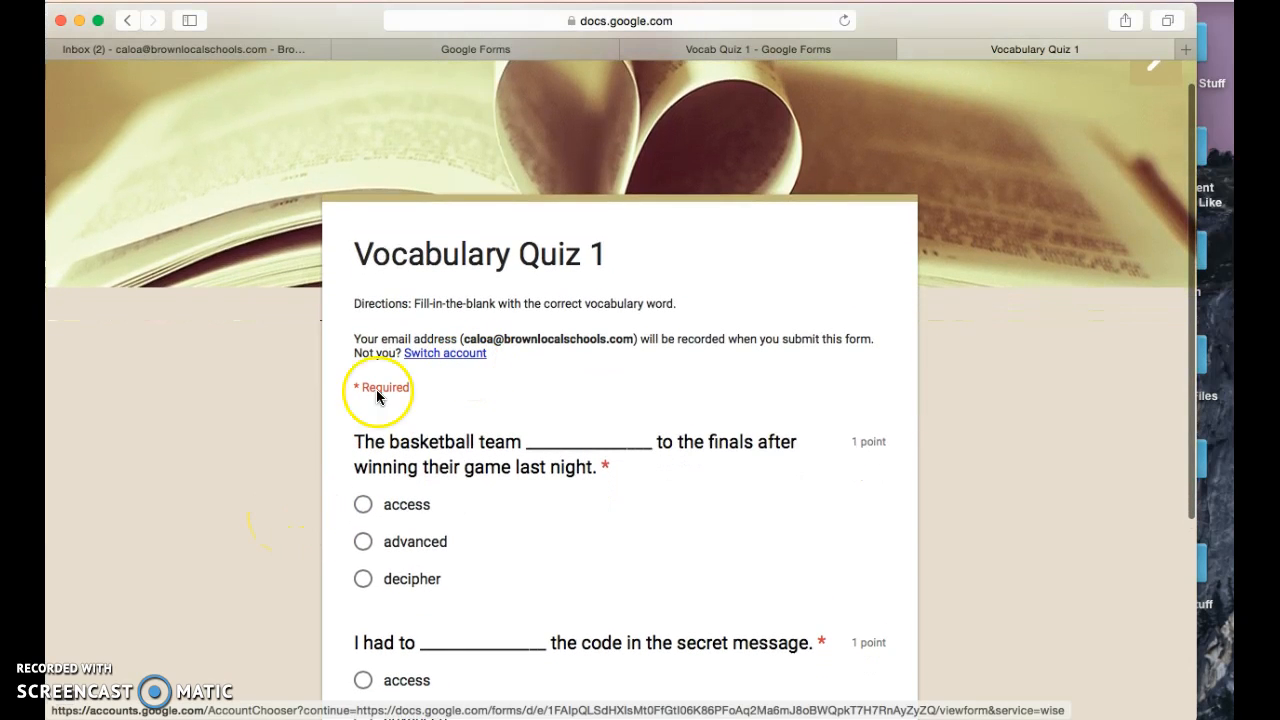
scroll(319, 441, down, 1)
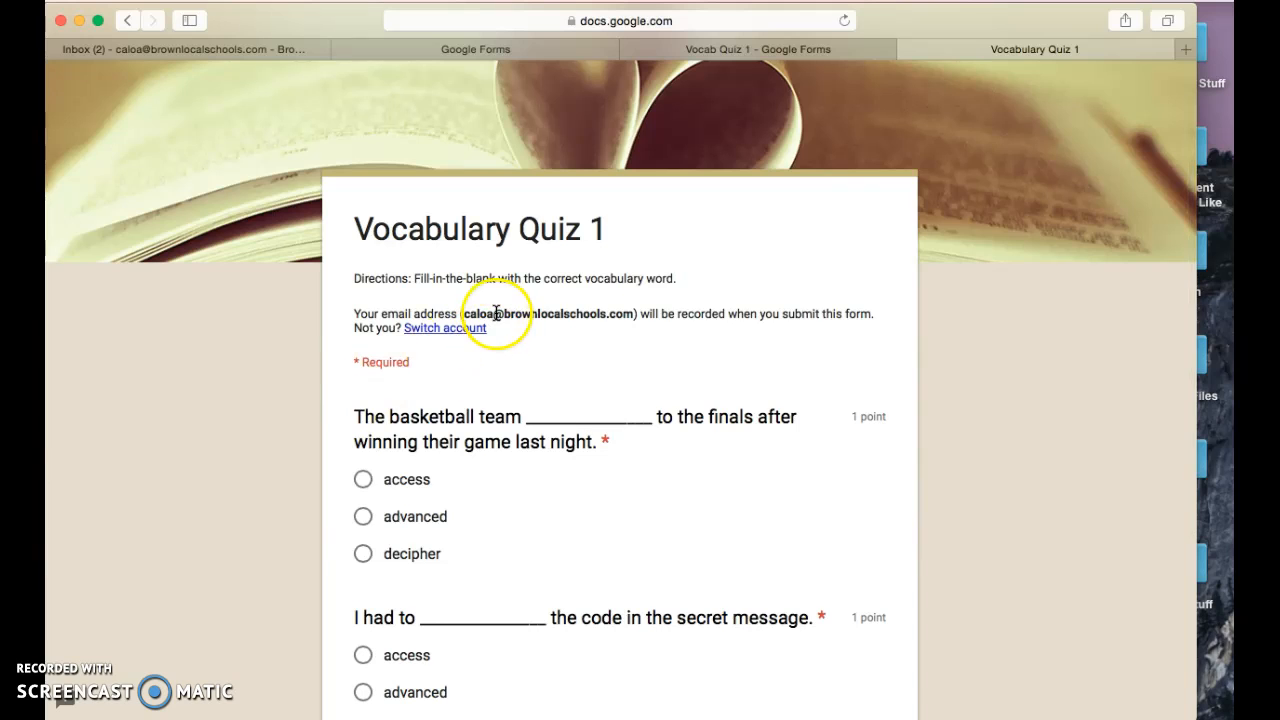
- Submit the quiz with "advanced" for the basketball question and "access" for the secret message question, and view the score
scroll(293, 495, down, 1)
scroll(293, 495, down, 3)
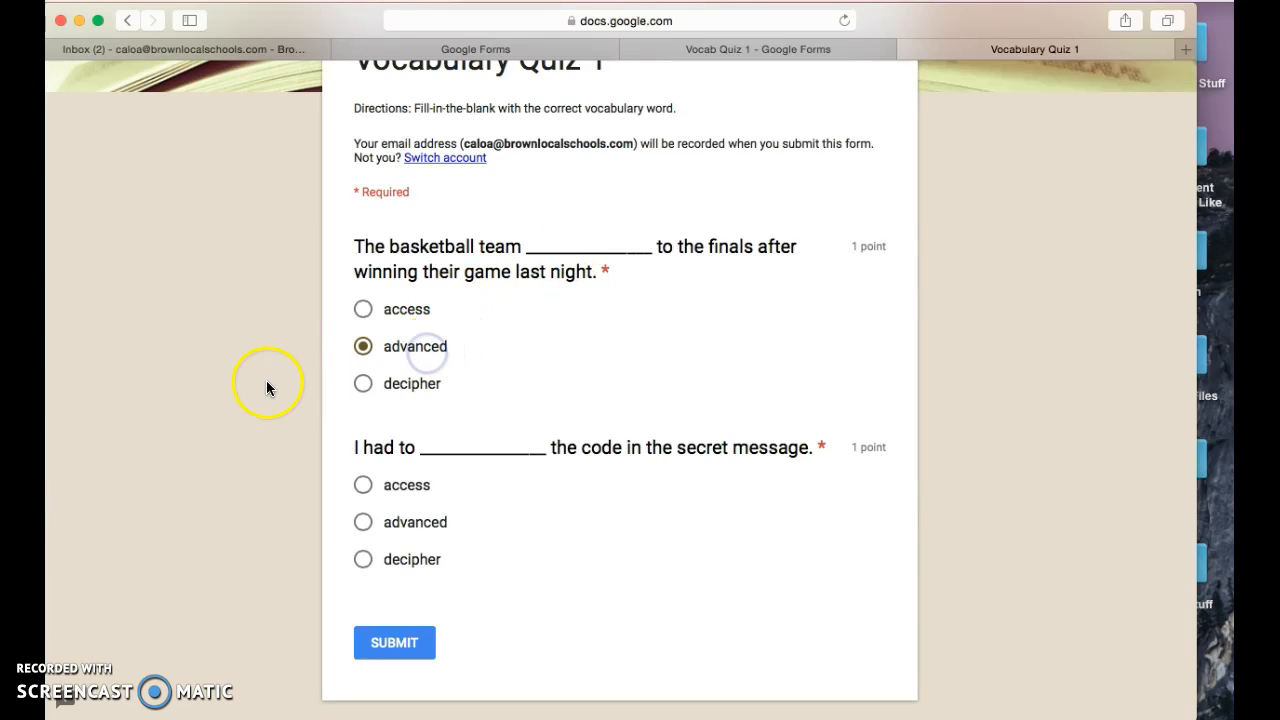
scroll(267, 388, down, 2)
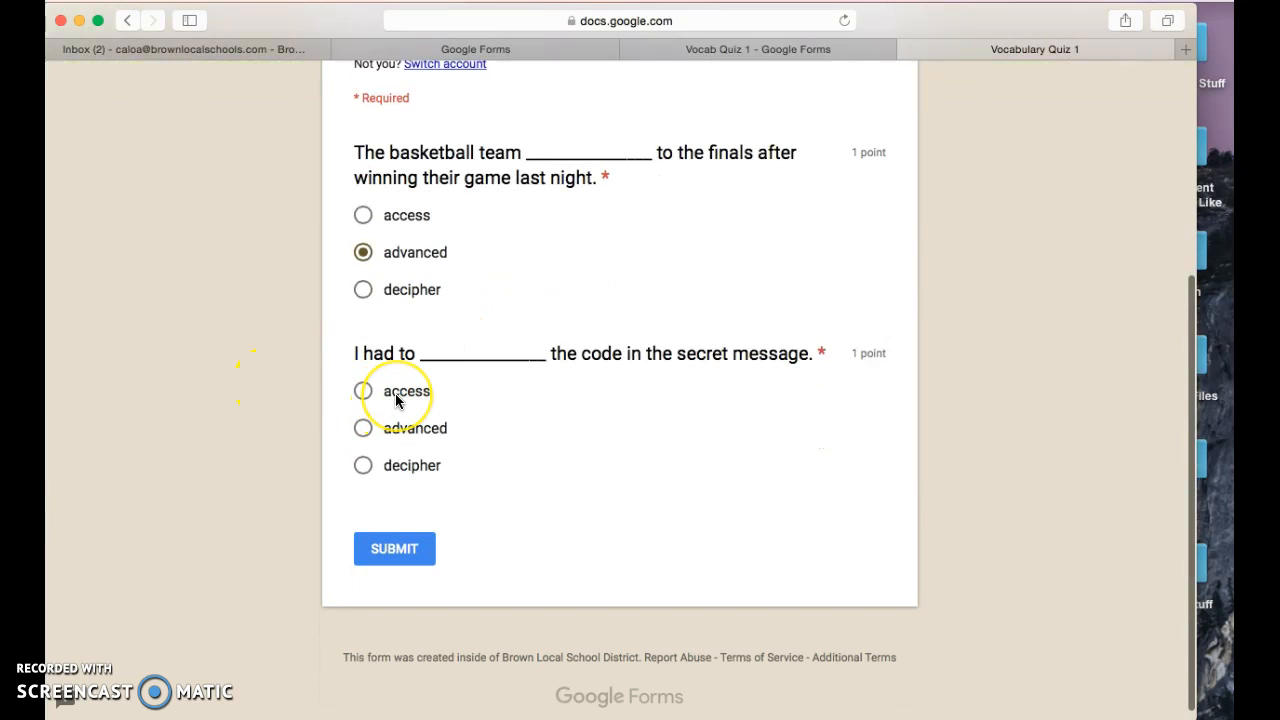
click(395, 393)
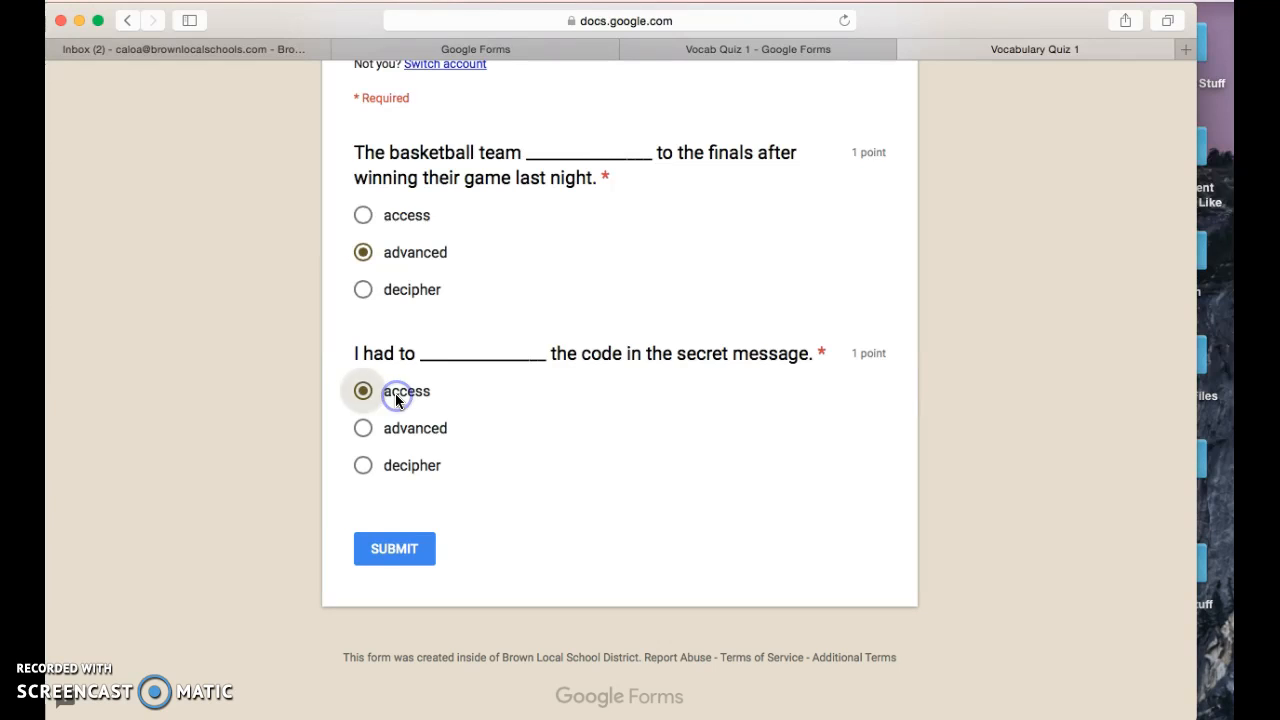
click(400, 550)
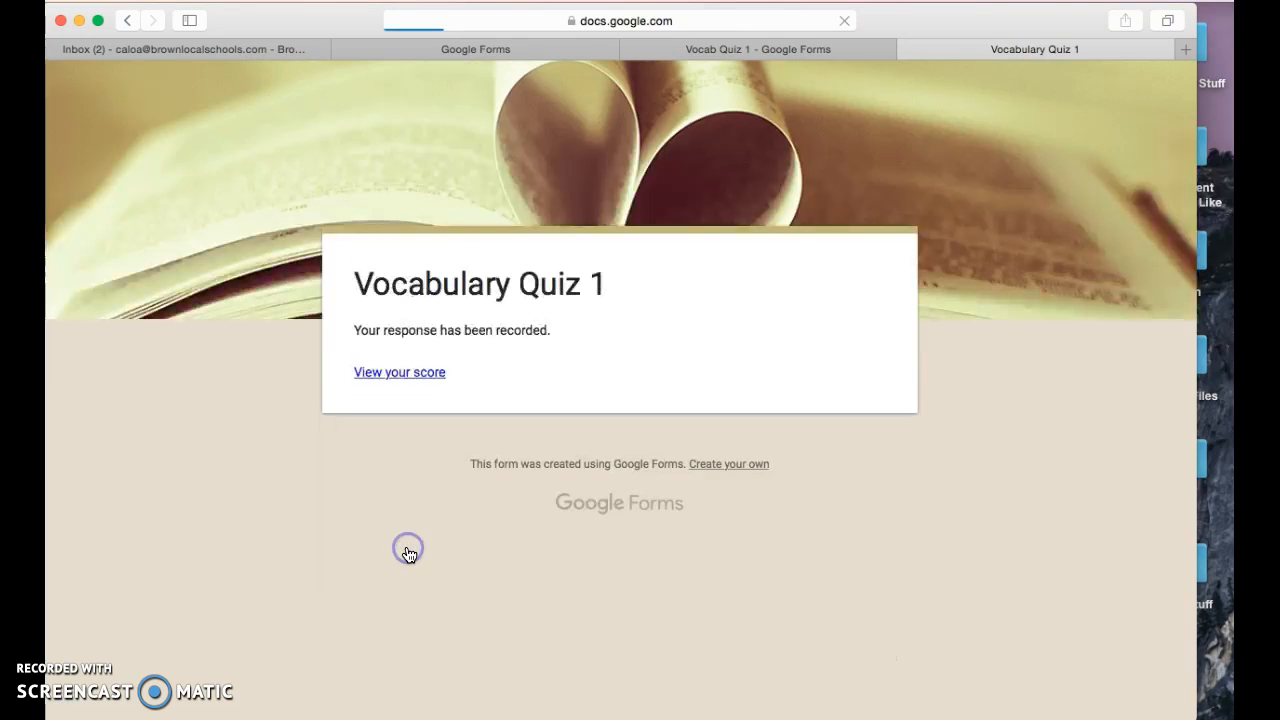
super+click(428, 380)
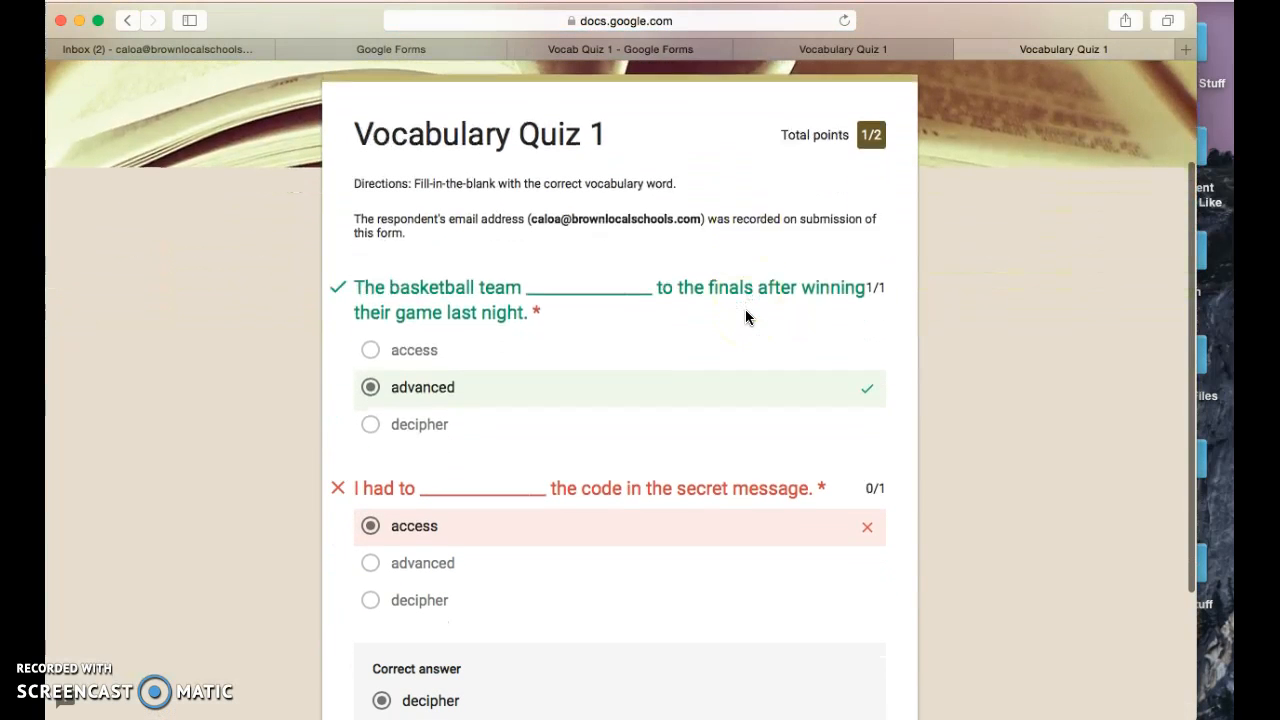
- Review the graded quiz answers, and examine the form's response summary with its insights, points distribution, frequently missed questions and scores
scroll(542, 288, down, 2)
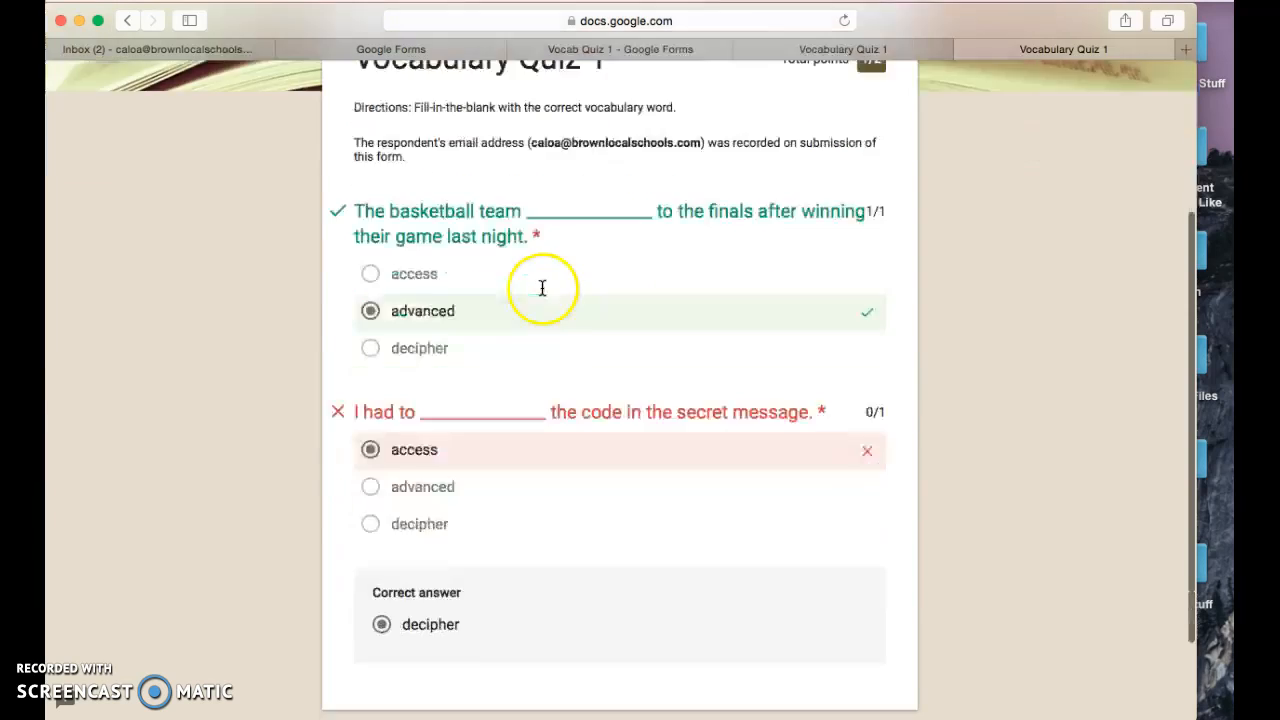
scroll(542, 288, down, 2)
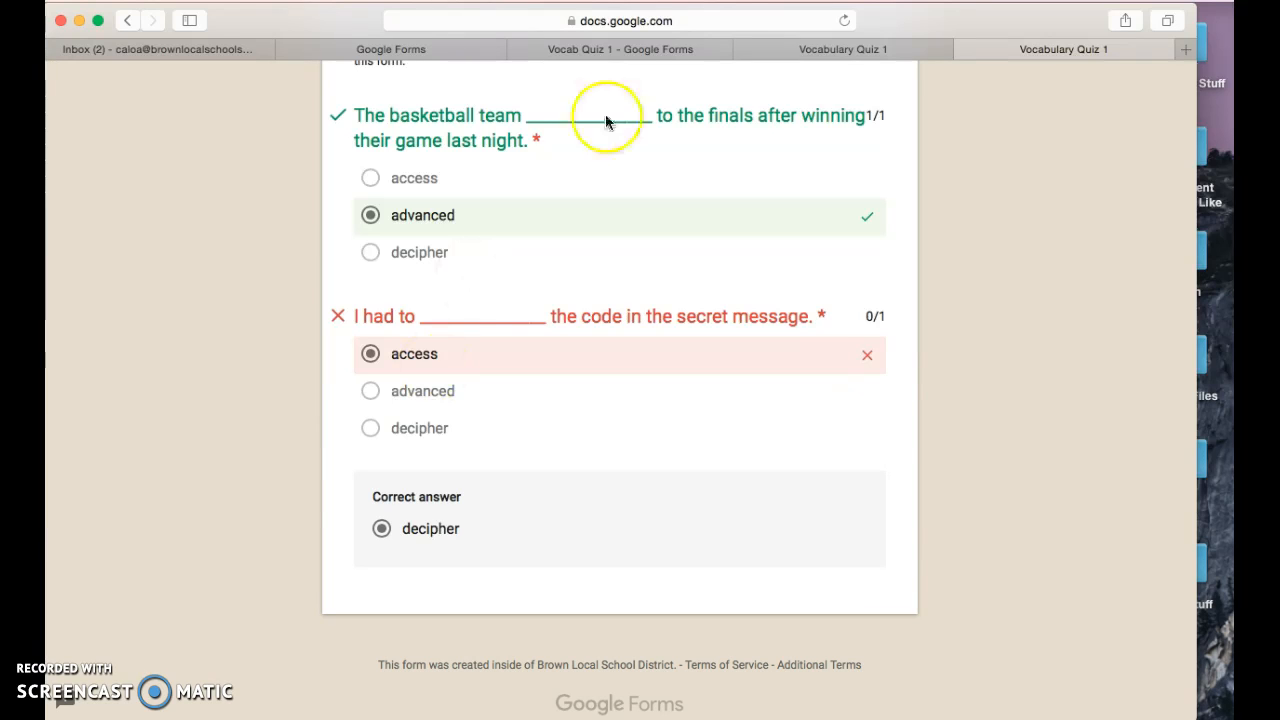
click(645, 50)
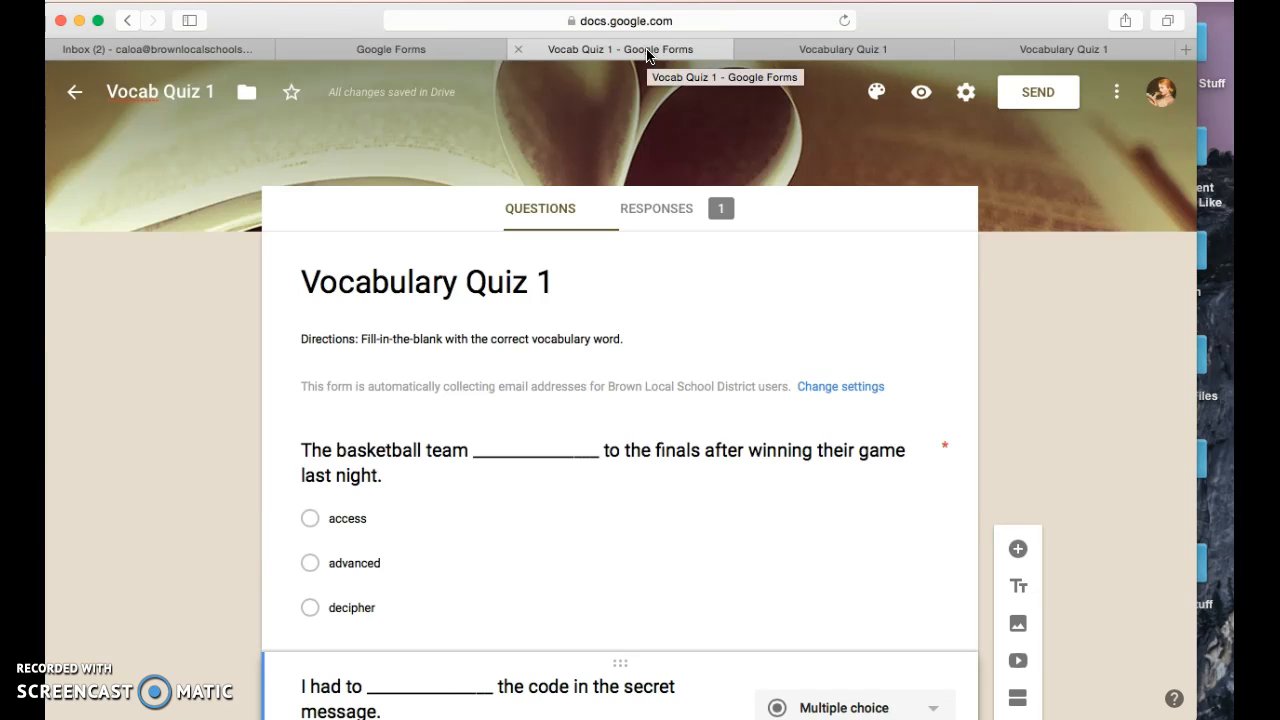
click(703, 218)
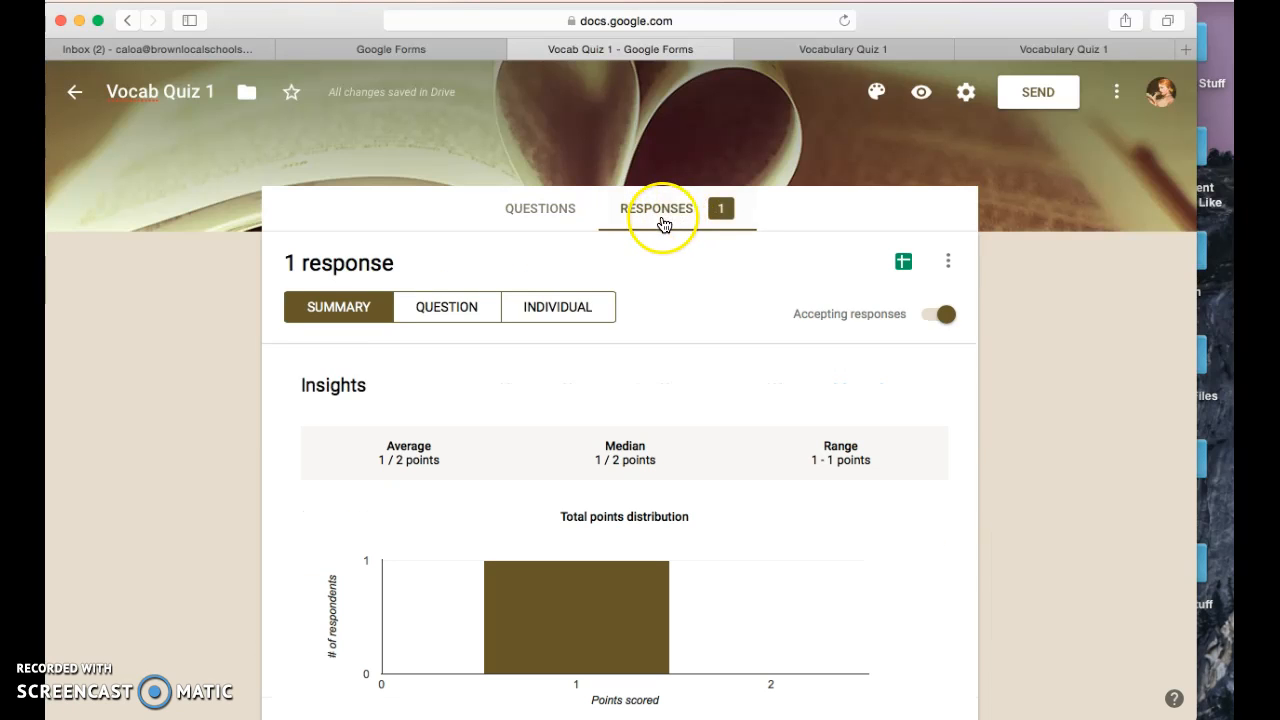
scroll(131, 400, down, 2)
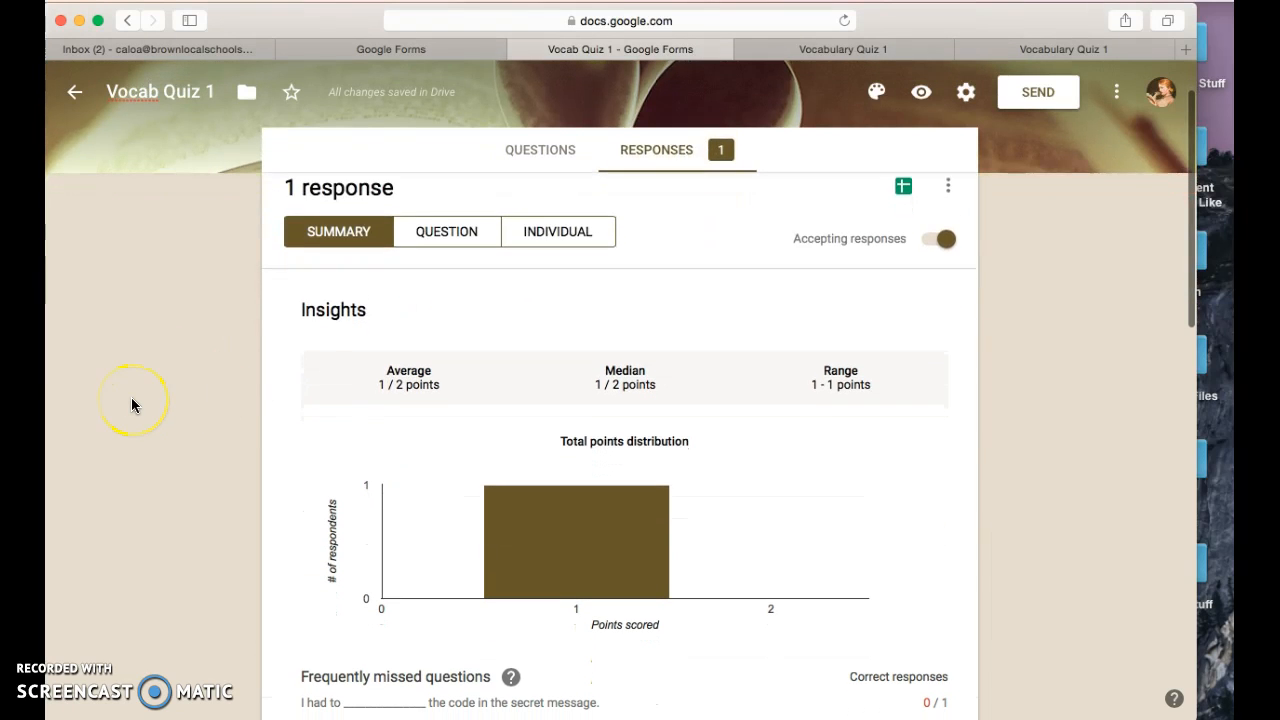
scroll(240, 386, down, 2)
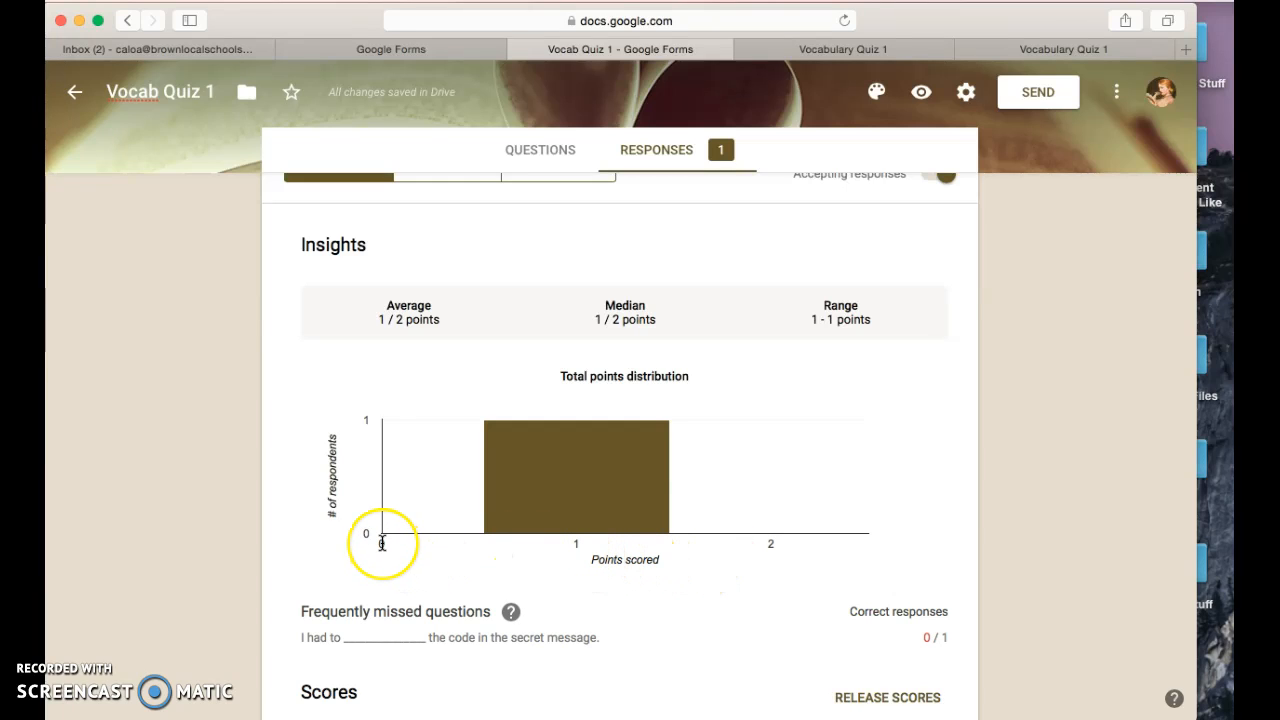
scroll(381, 543, down, 3)
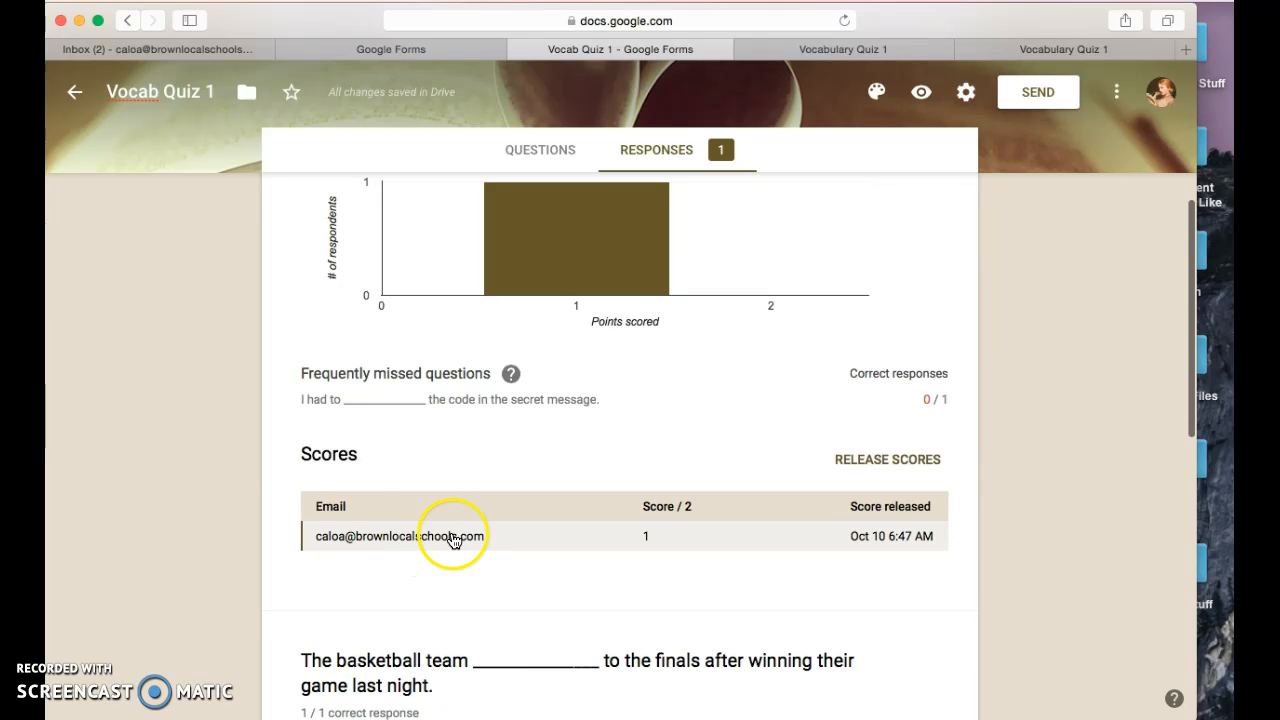
scroll(449, 566, down, 3)
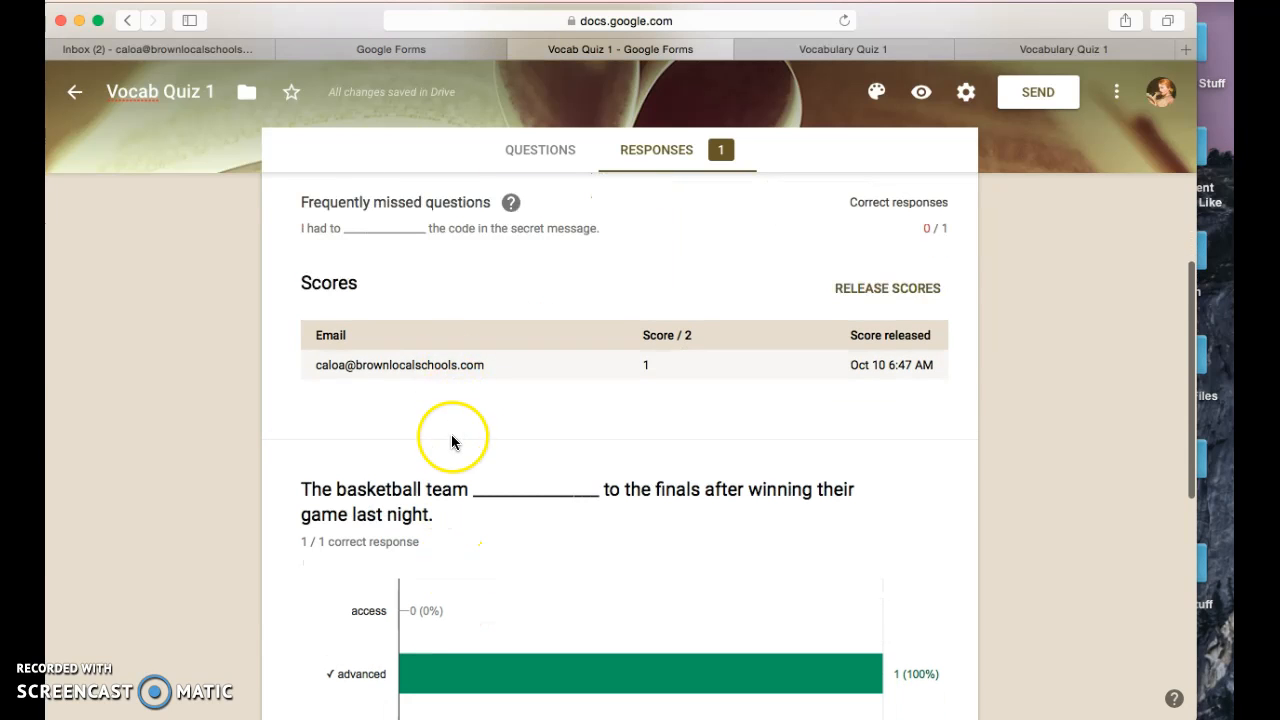
- Open the respondent's individual submission from the scores list and examine the graded answers
click(466, 370)
scroll(286, 483, down, 8)
scroll(287, 481, down, 3)
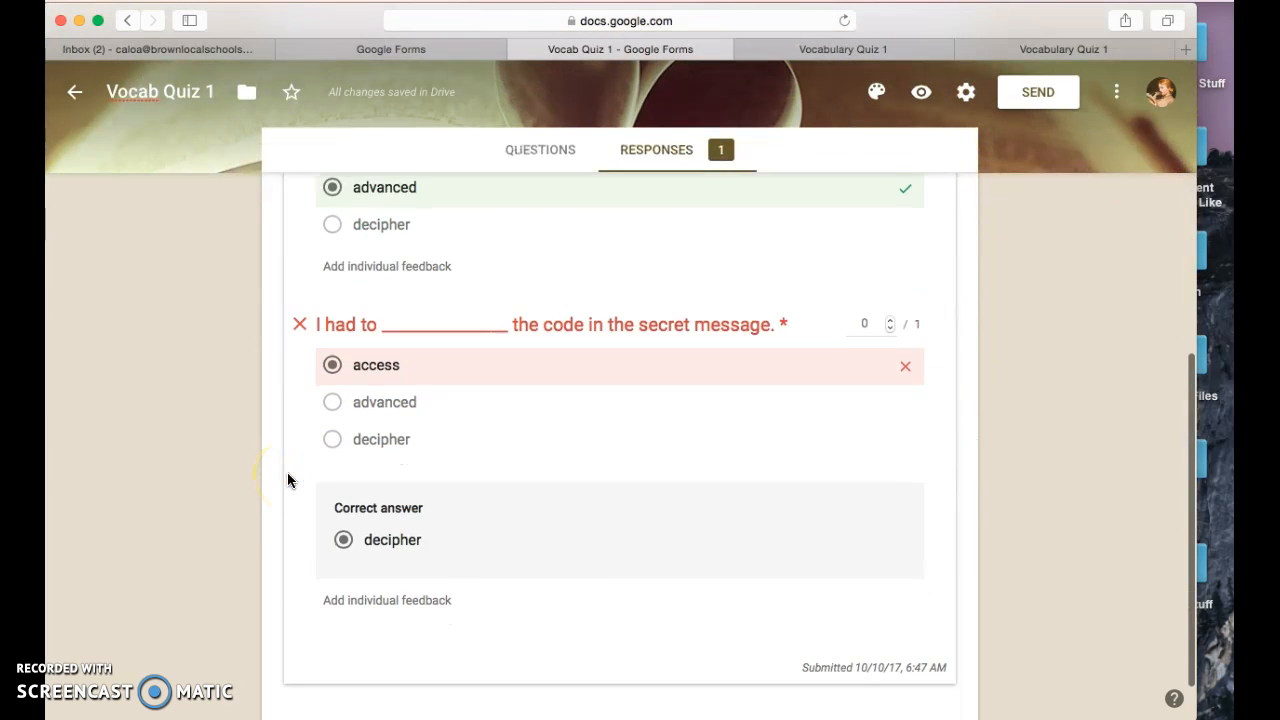
scroll(287, 481, up, 8)
scroll(287, 481, up, 1)
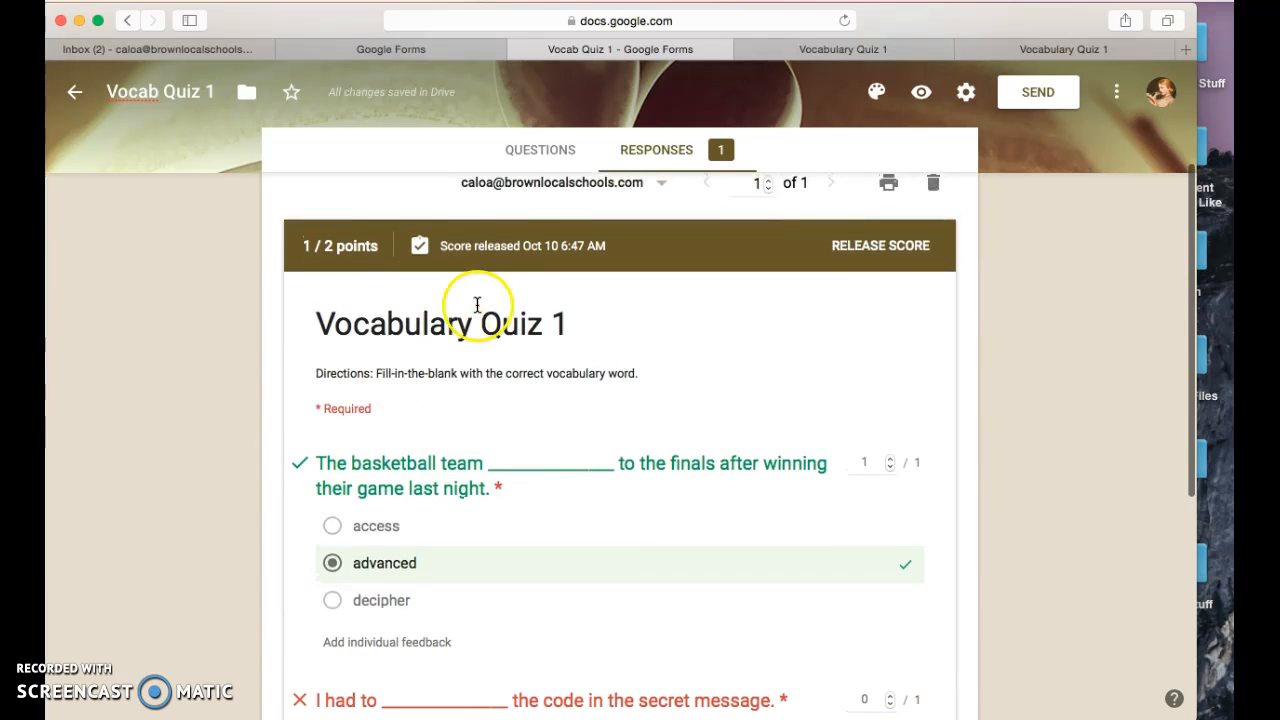
- Return to the response summary and examine the answer charts for the basketball and secret message questions
click(648, 148)
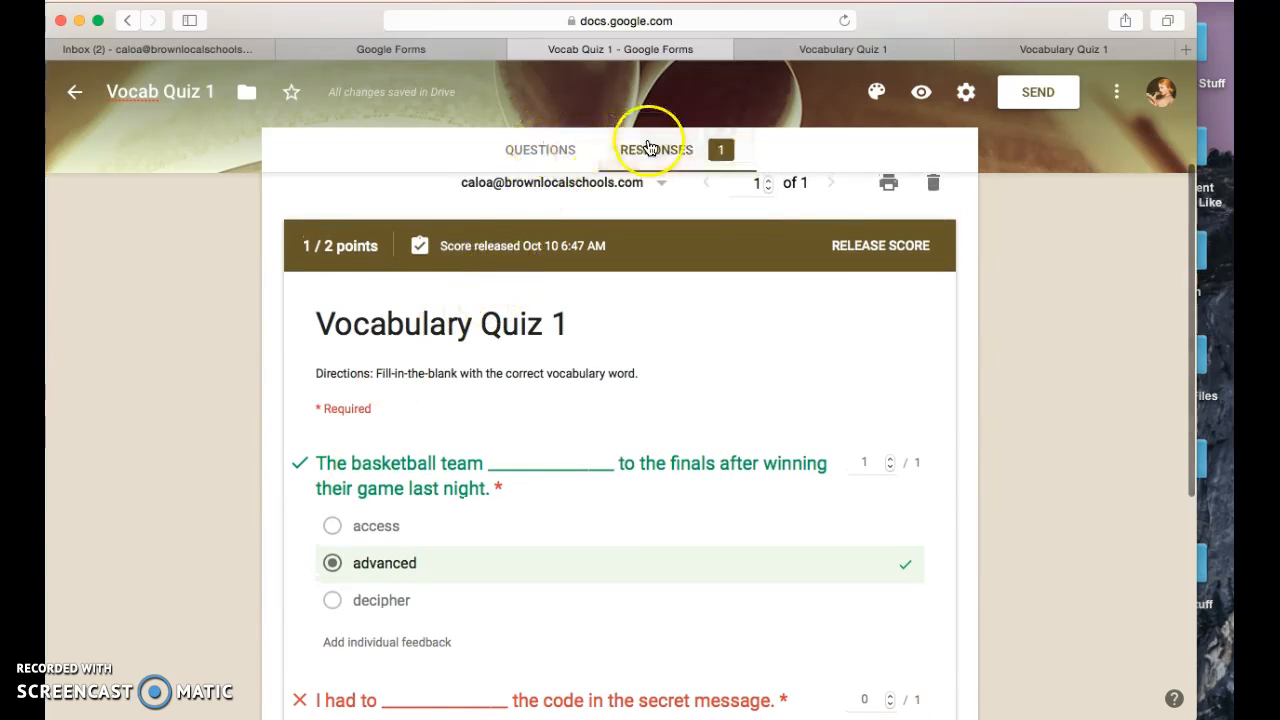
click(357, 243)
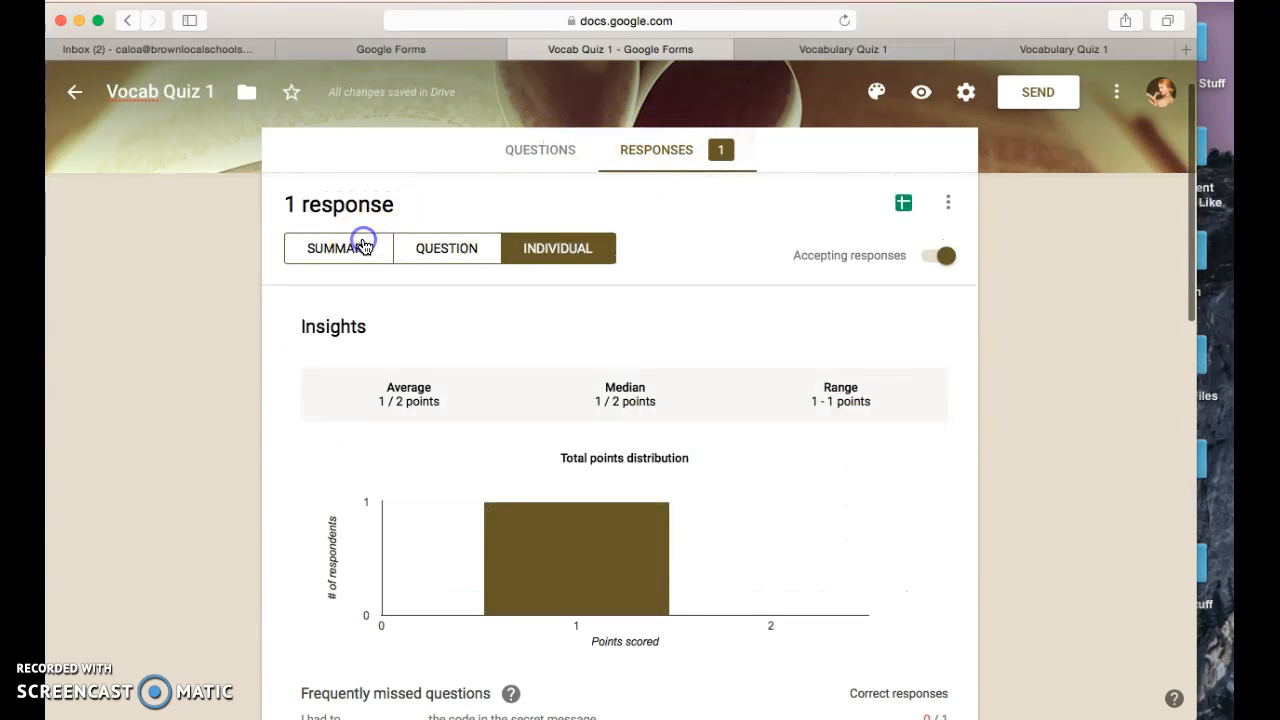
scroll(247, 478, down, 3)
scroll(247, 486, down, 6)
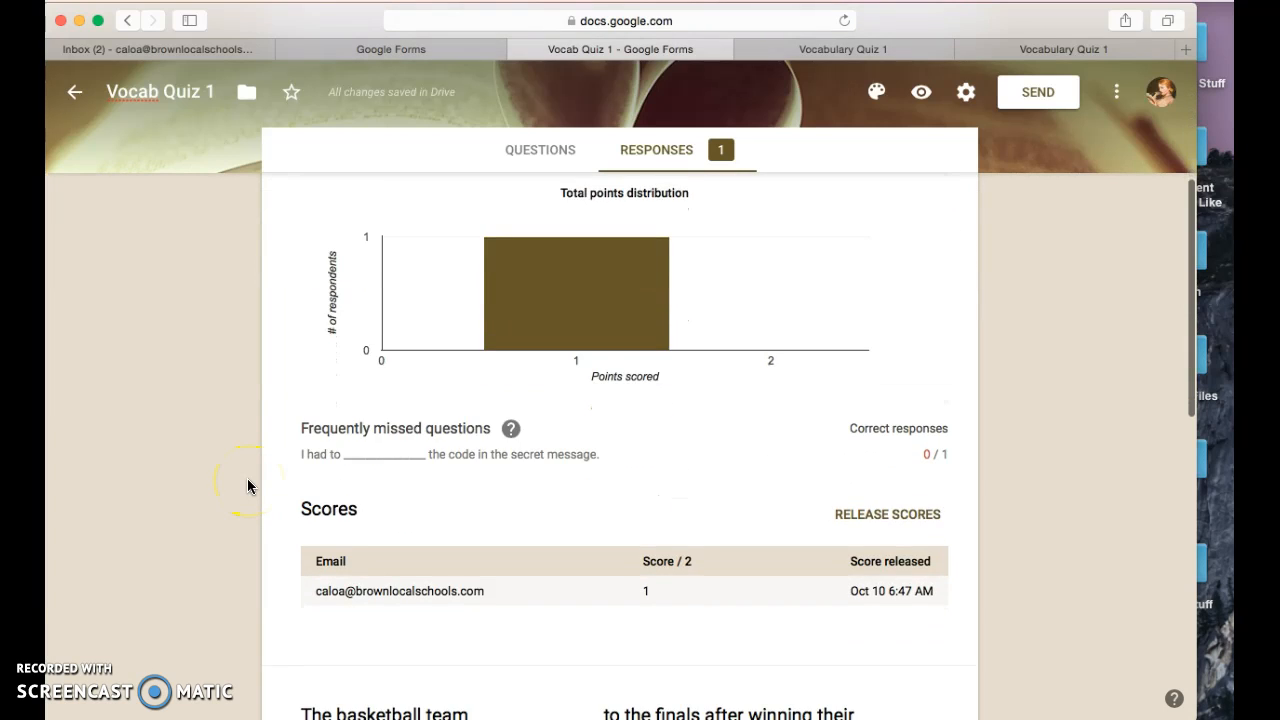
scroll(249, 486, down, 1)
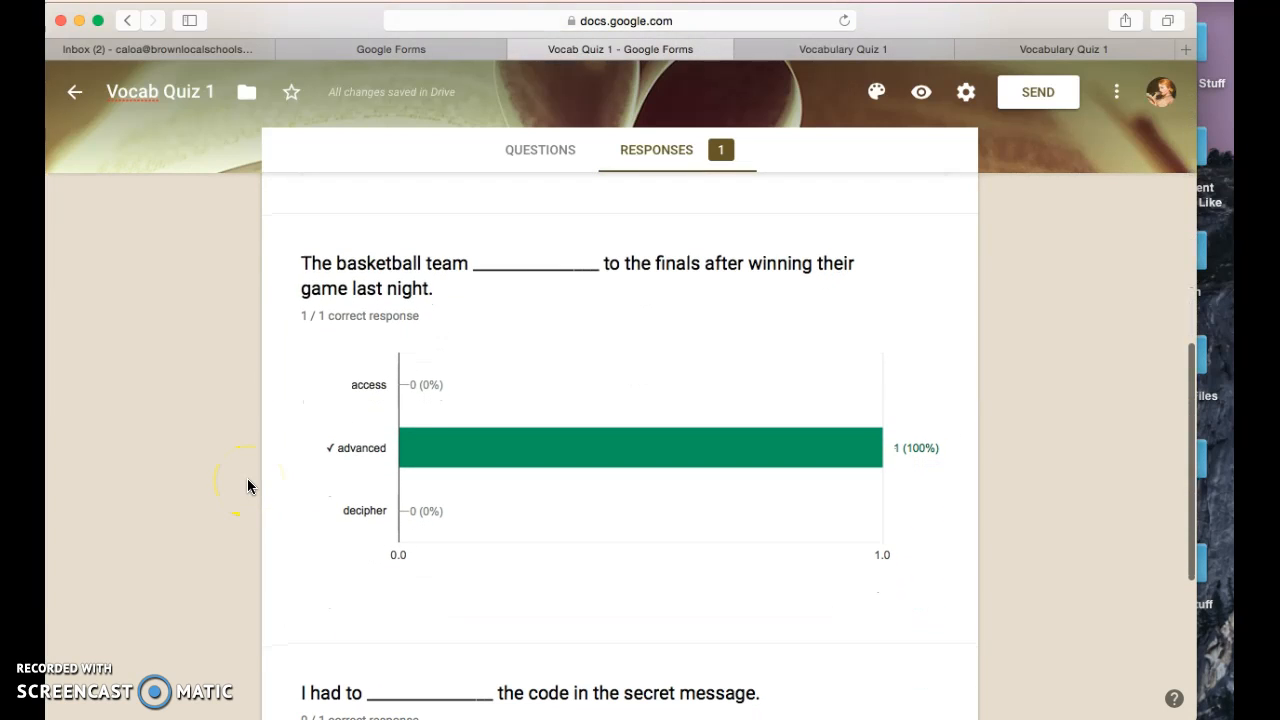
mouse_move(441, 445)
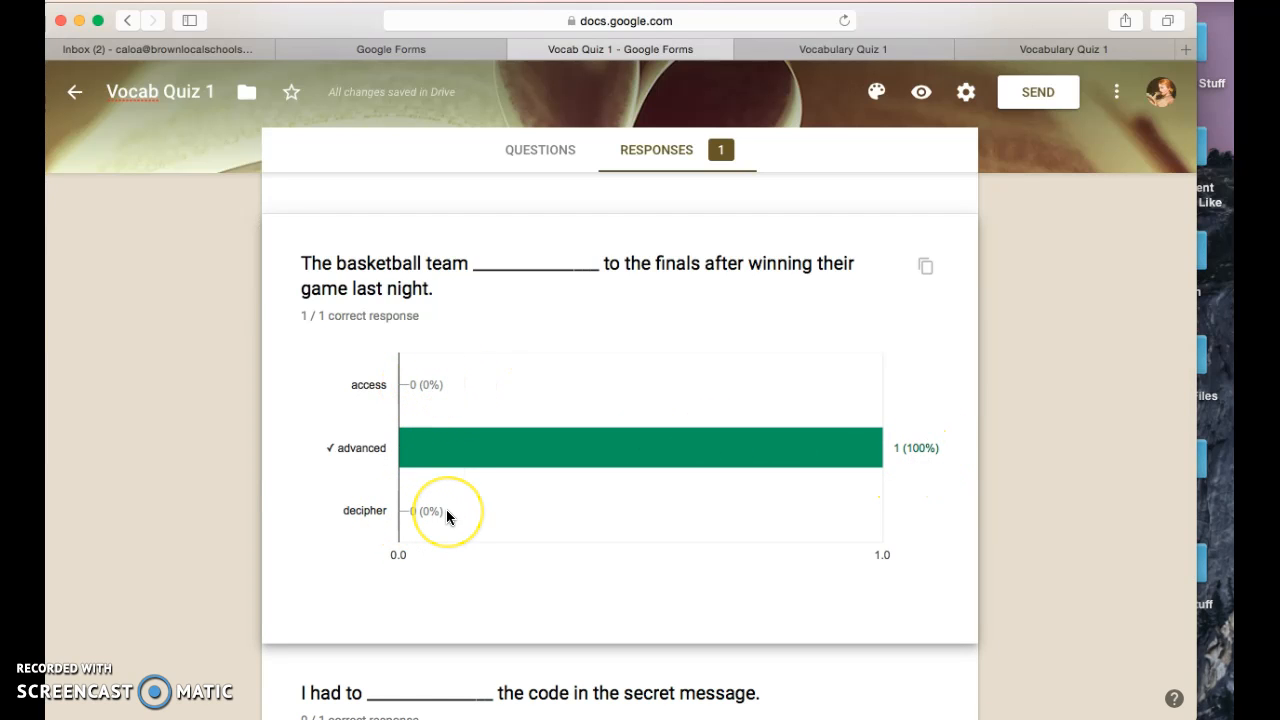
scroll(447, 512, down, 3)
scroll(430, 480, up, 1)
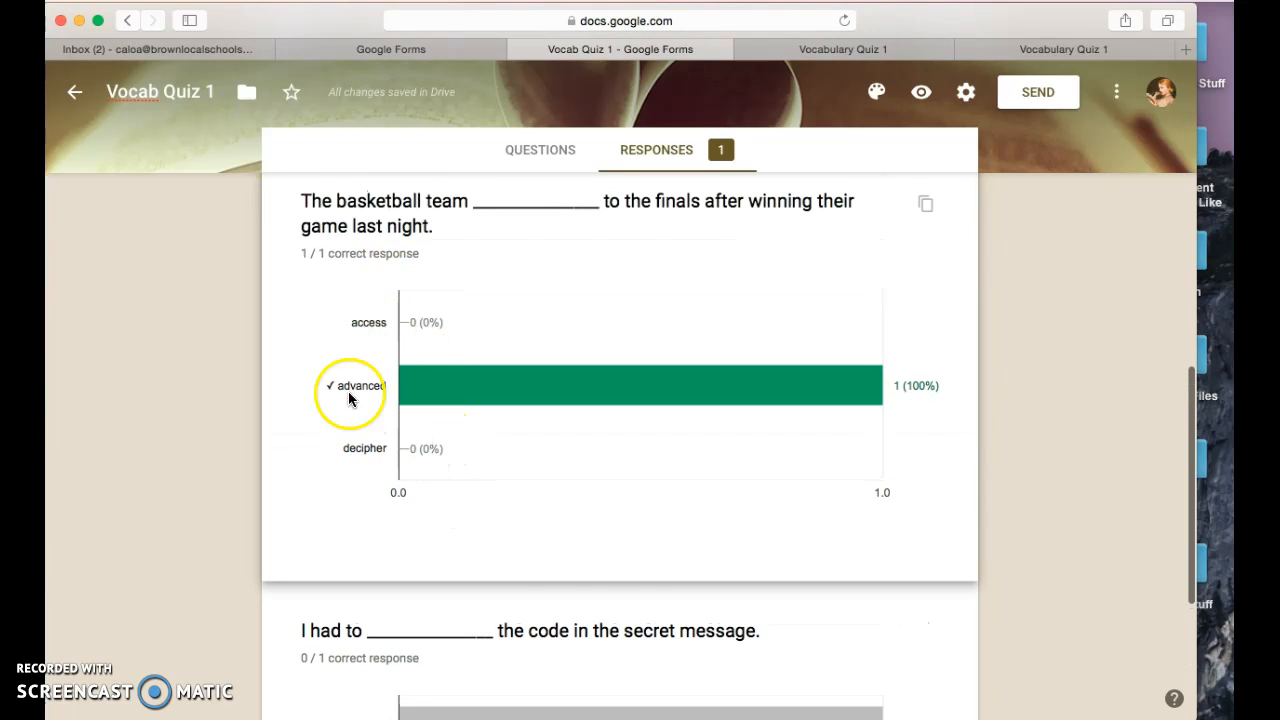
scroll(369, 428, down, 6)
scroll(369, 428, up, 12)
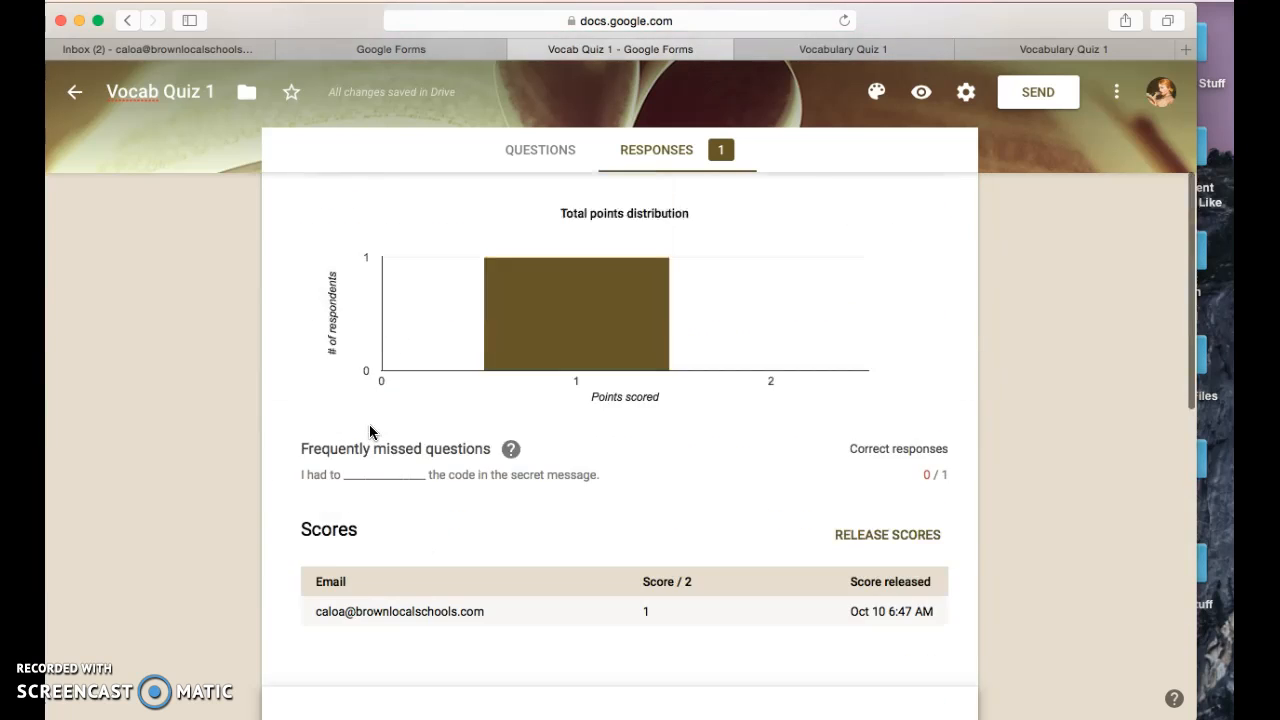
- Examine the responses grouped by question, paging between both questions, and compare them with the individual response view
click(446, 303)
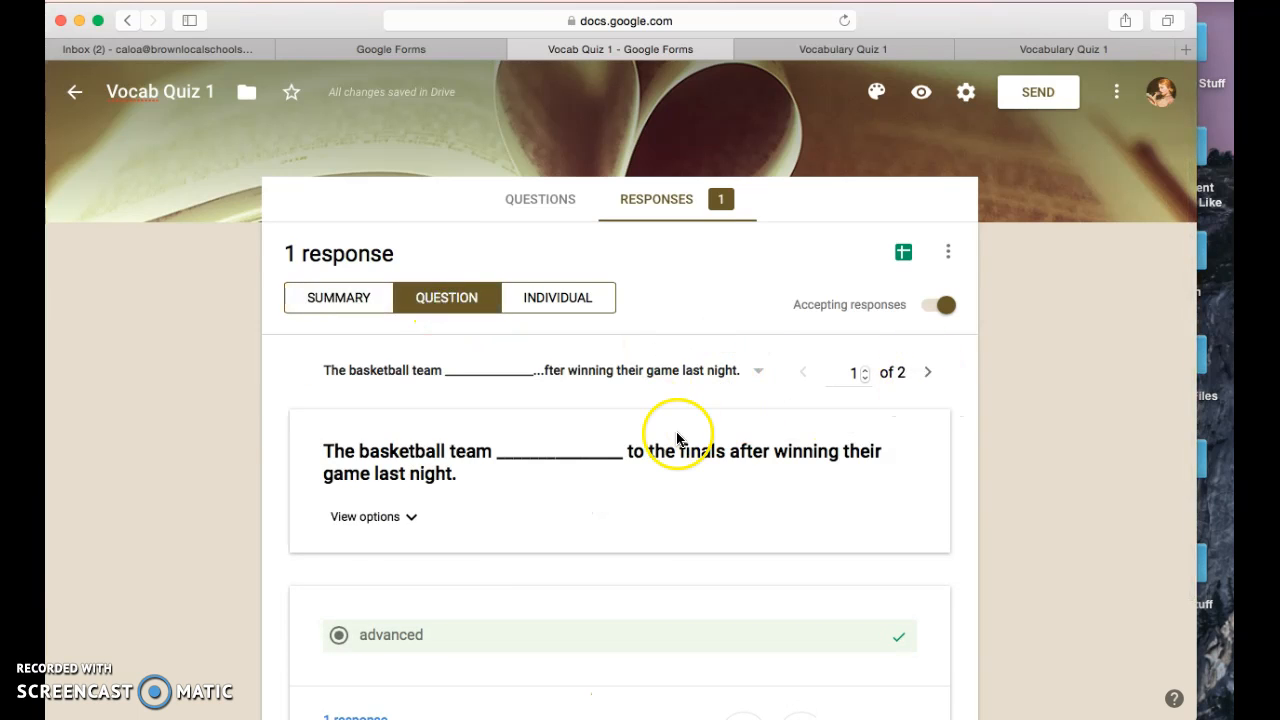
click(925, 373)
click(804, 372)
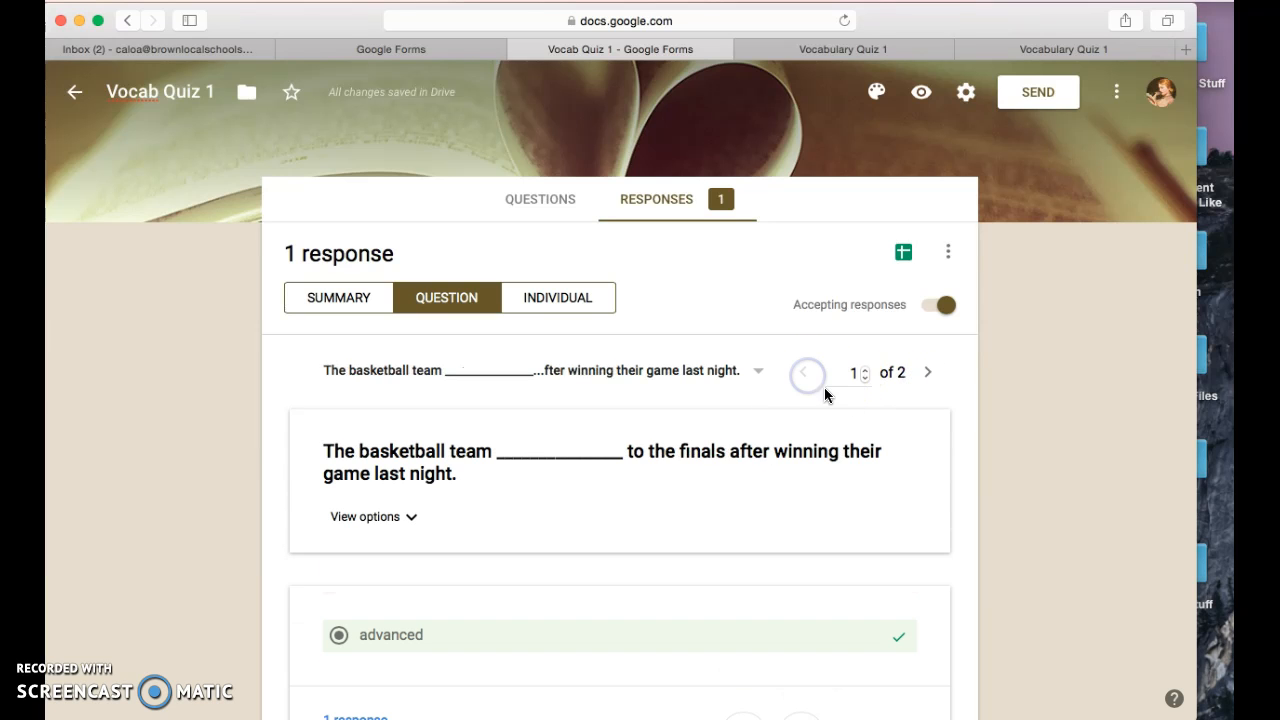
scroll(837, 480, down, 3)
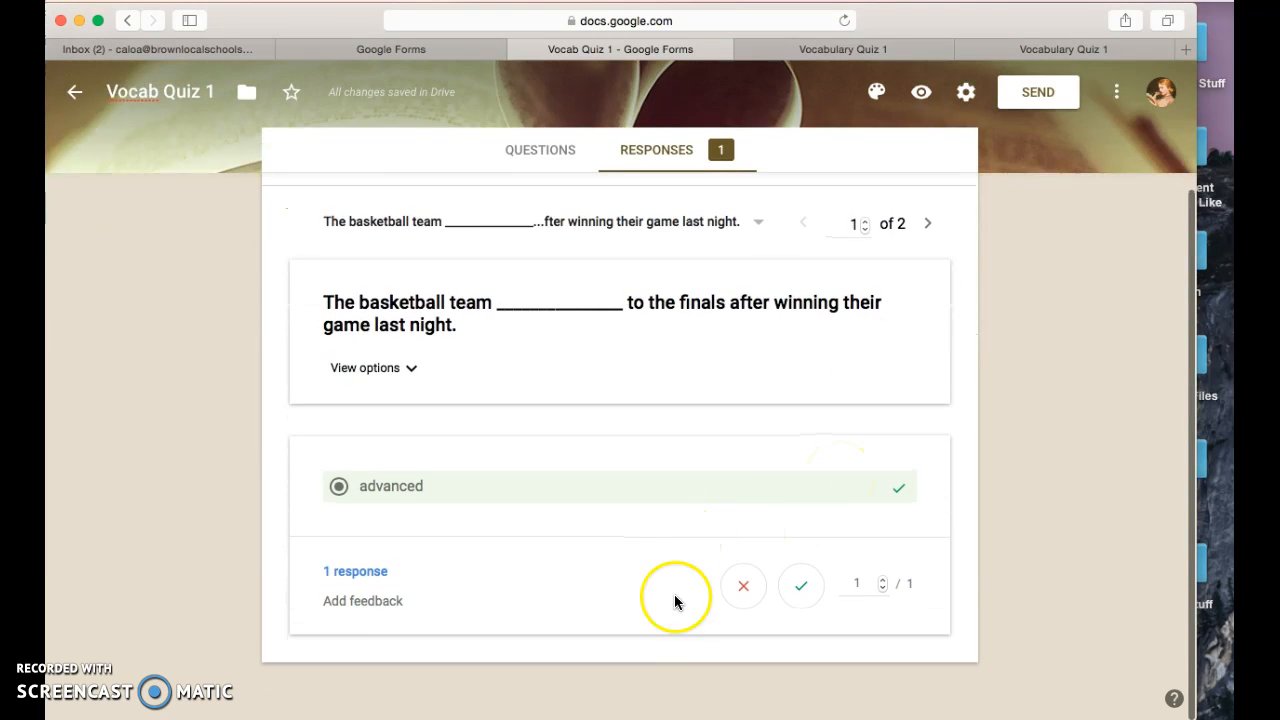
scroll(674, 600, up, 3)
click(555, 278)
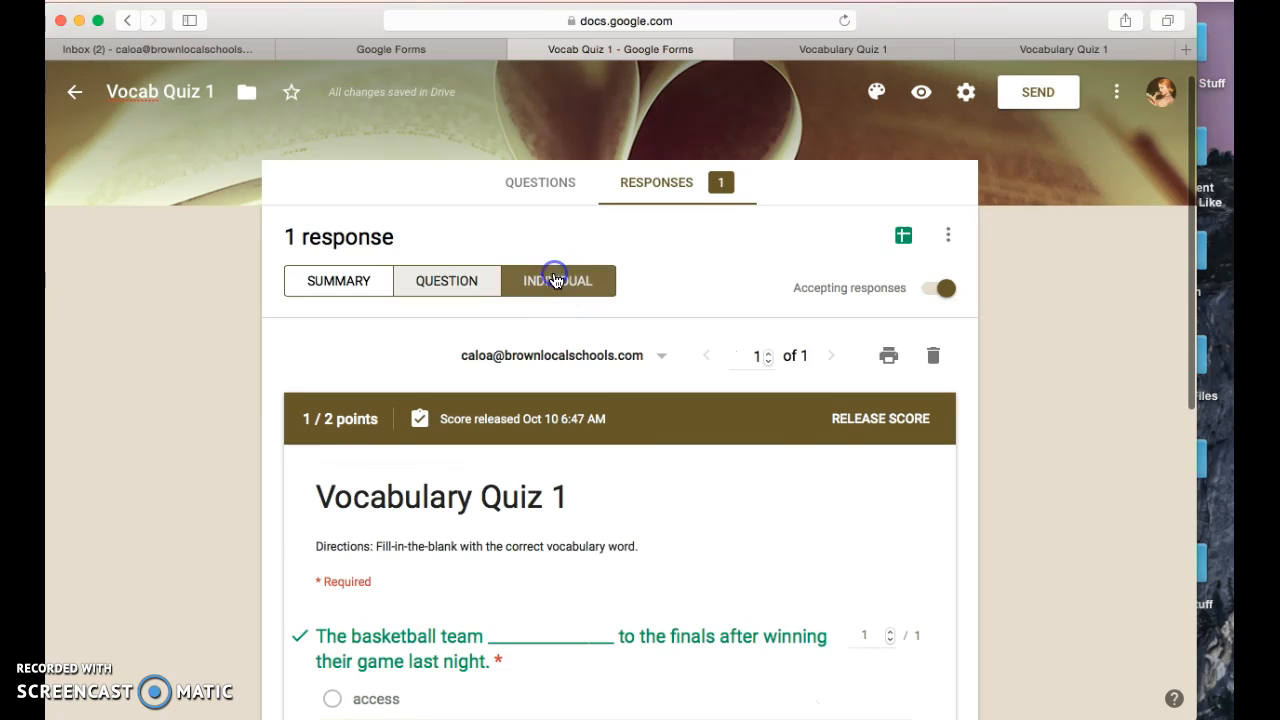
- Try regrading the "advanced" answer to the basketball question to 0 points and back to 1, and discard the pending edits
click(457, 278)
scroll(472, 466, down, 3)
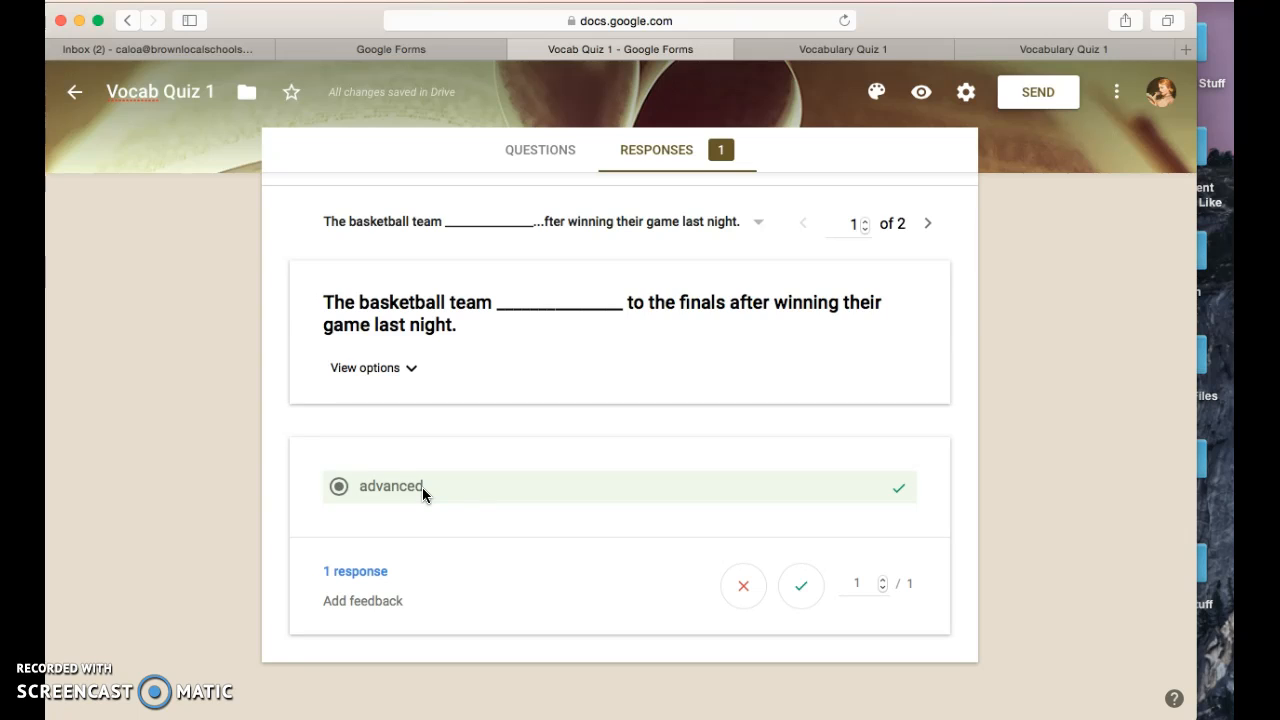
click(884, 587)
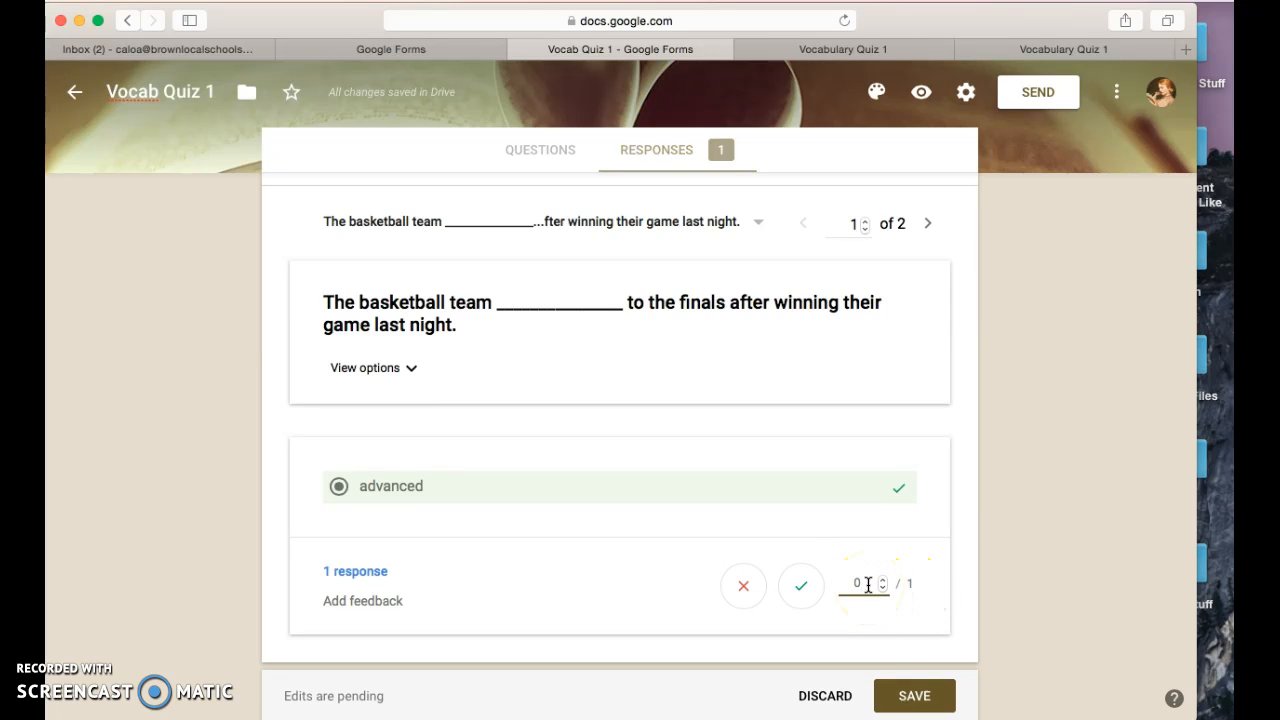
click(801, 586)
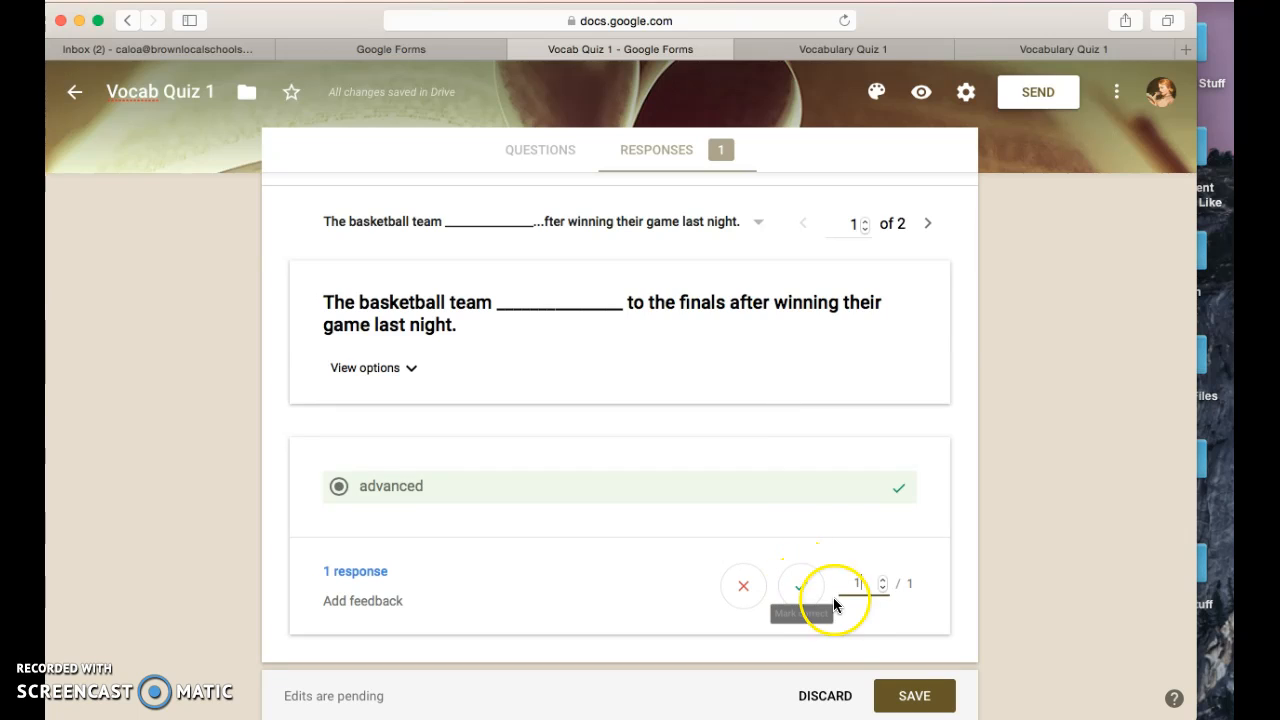
click(804, 597)
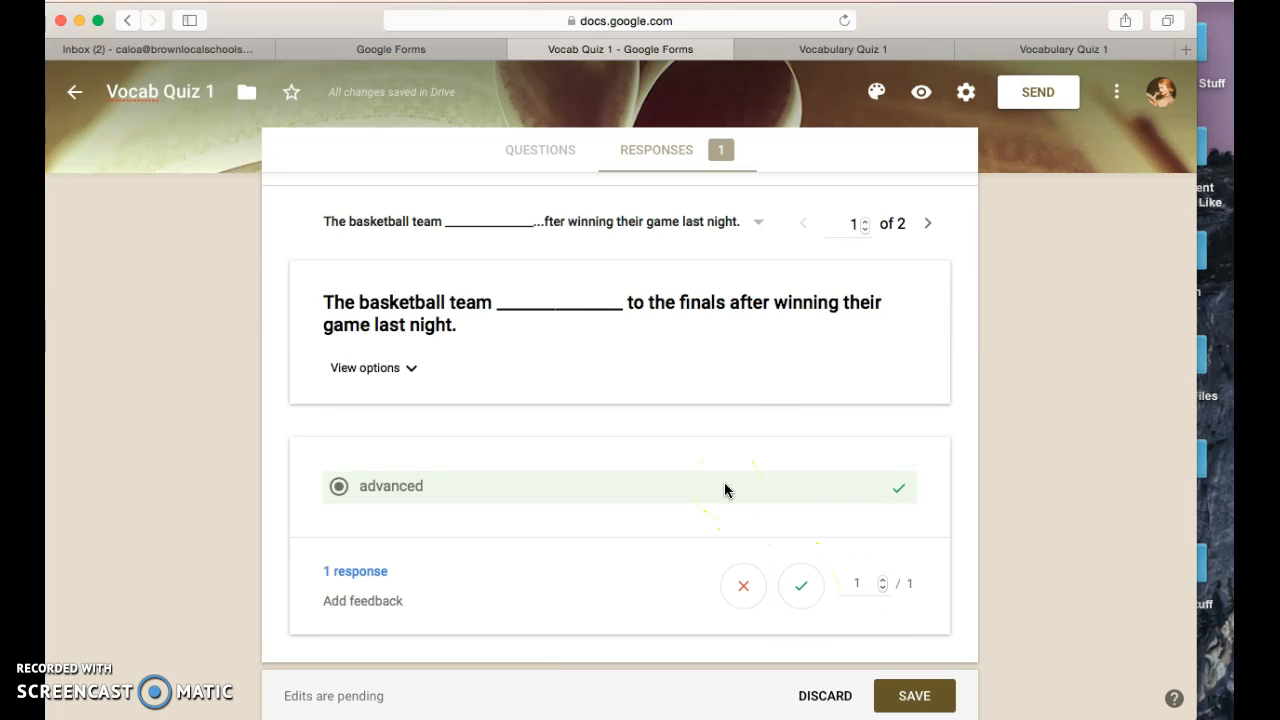
scroll(724, 488, up, 3)
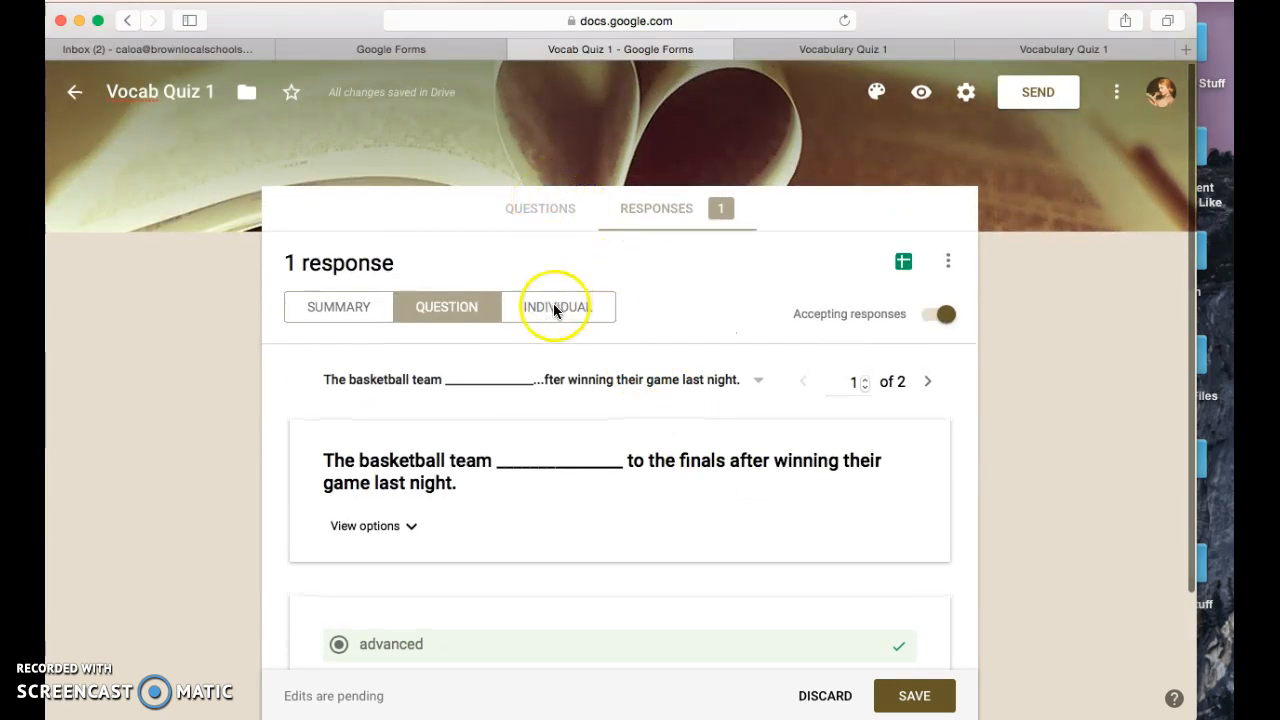
click(338, 308)
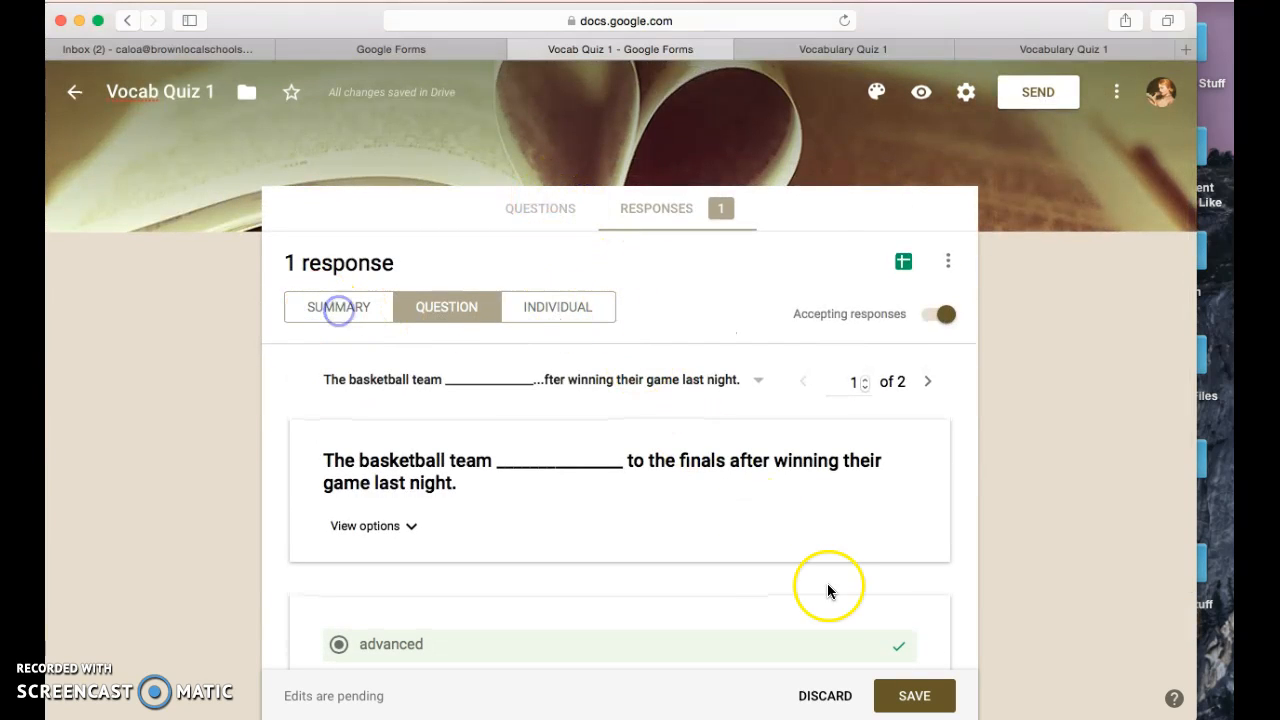
click(823, 695)
- View the response summary again and check the respondent's entry in the scores list
click(357, 320)
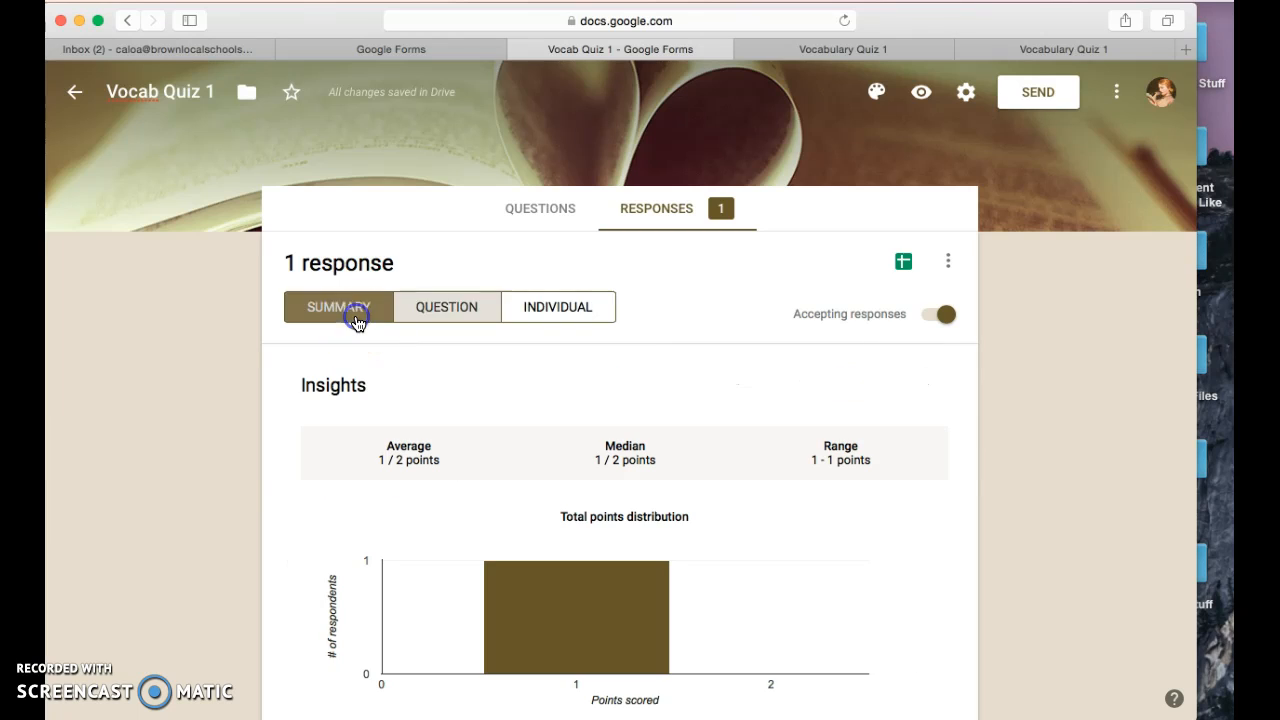
scroll(301, 470, down, 10)
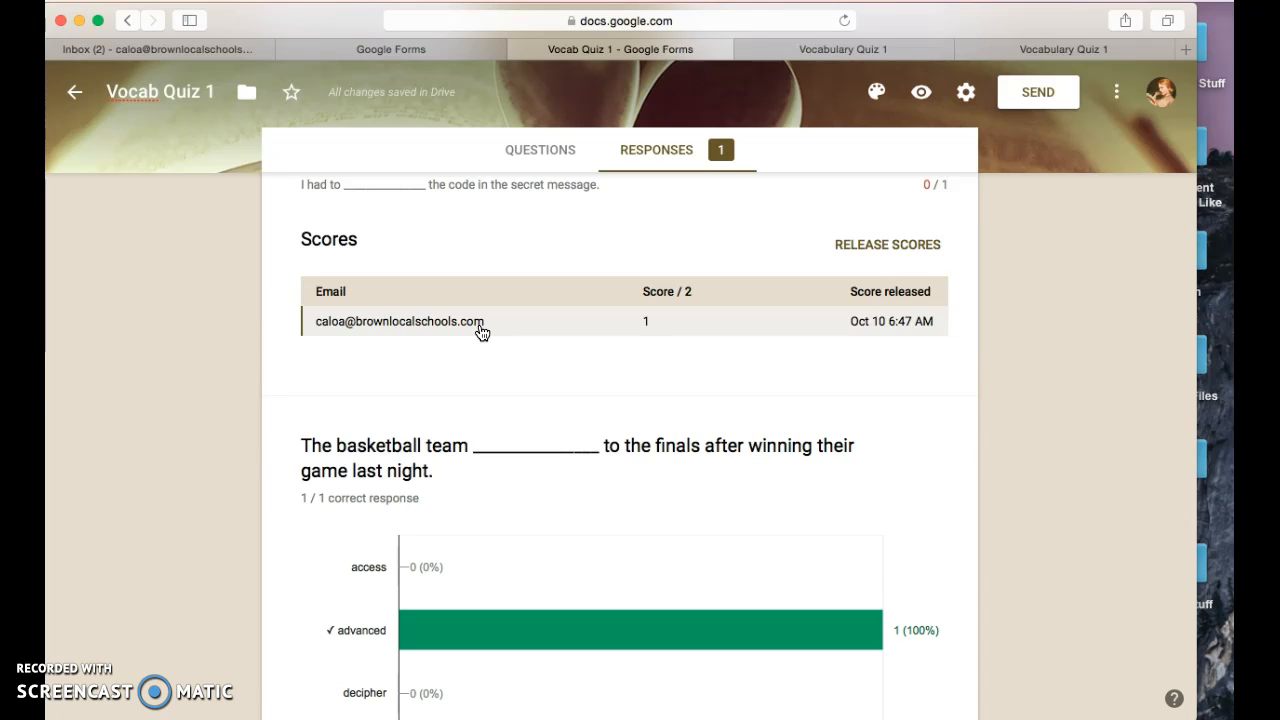
click(481, 376)
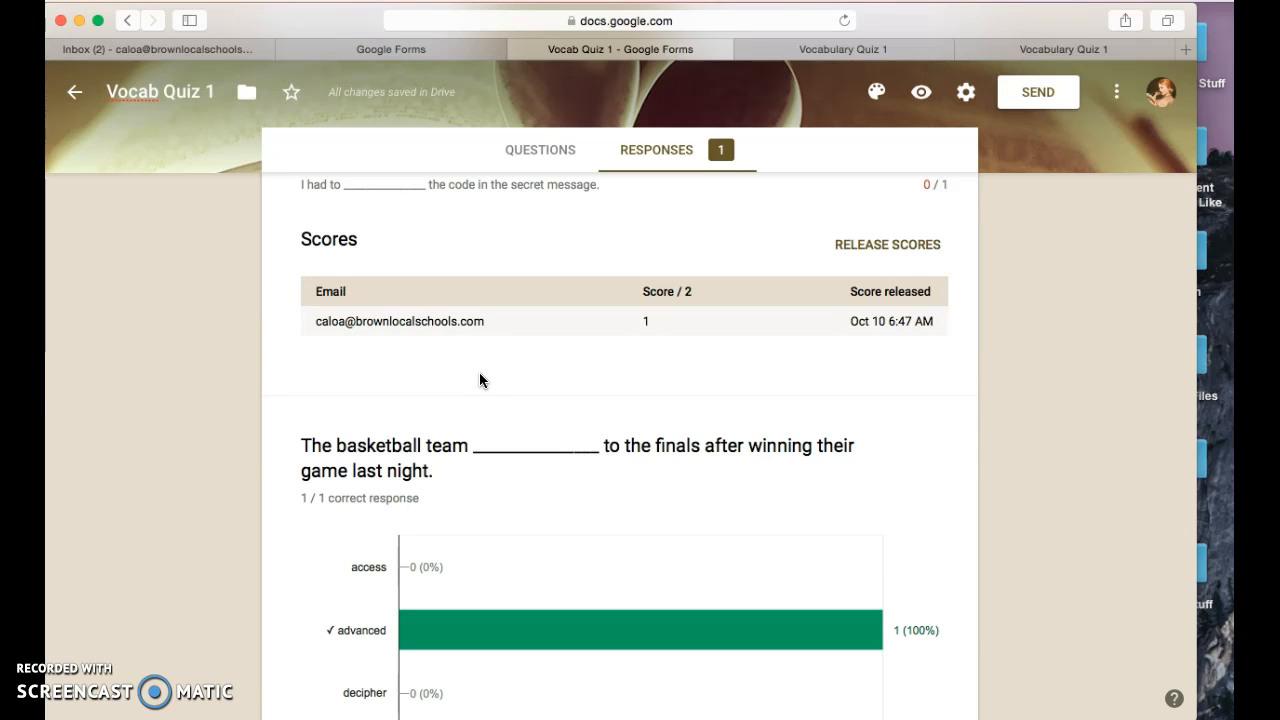
- Display the form's shareable link in shortened form, select it, and close the sending options without sending the form
click(1053, 97)
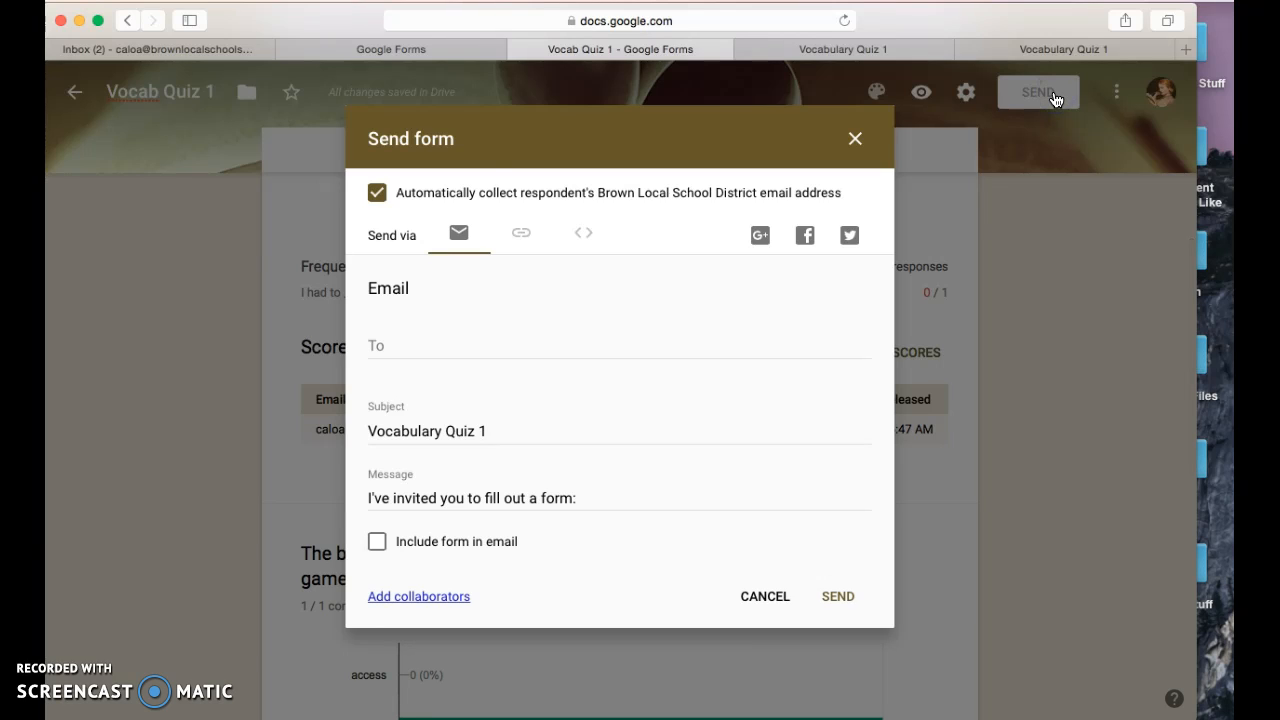
click(507, 242)
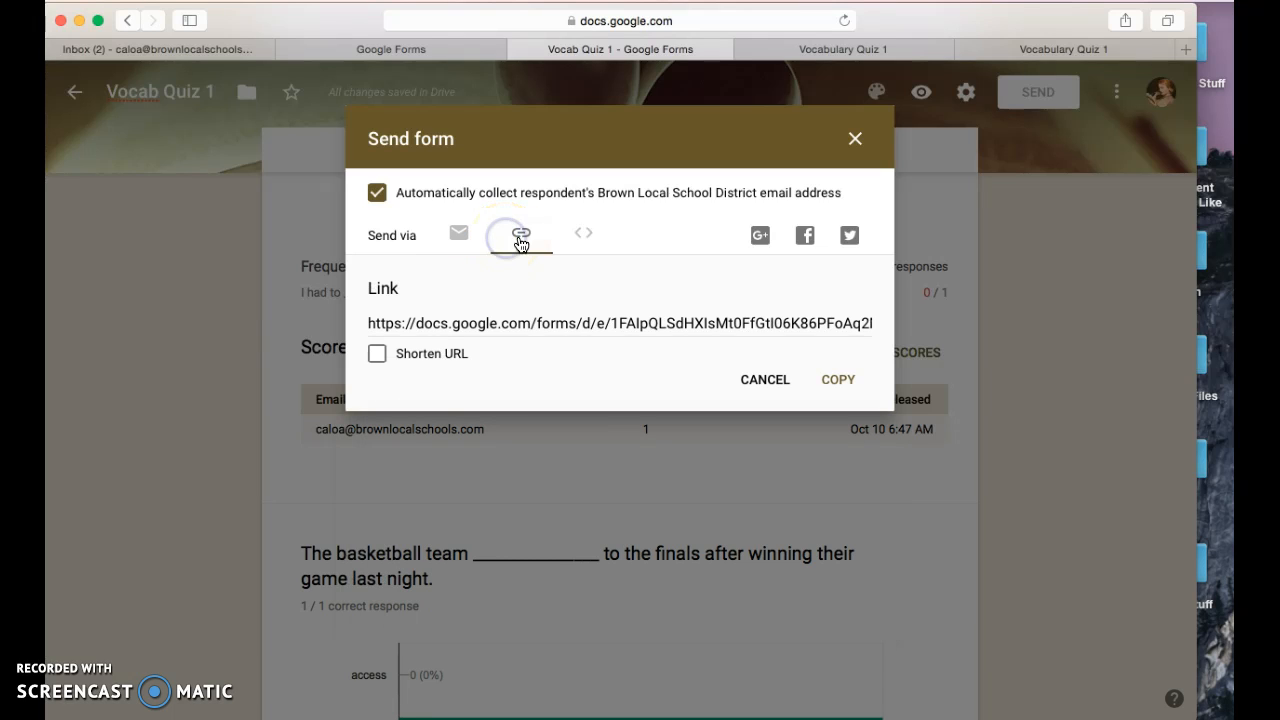
click(399, 357)
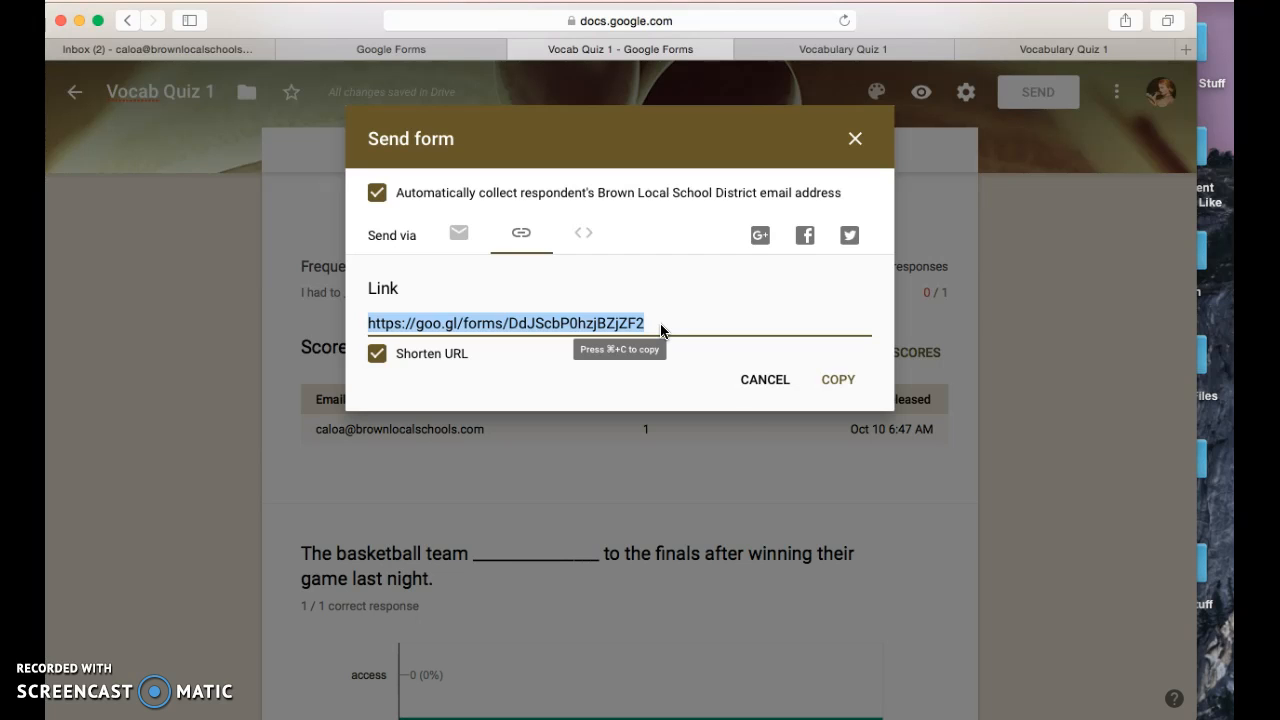
click(749, 382)
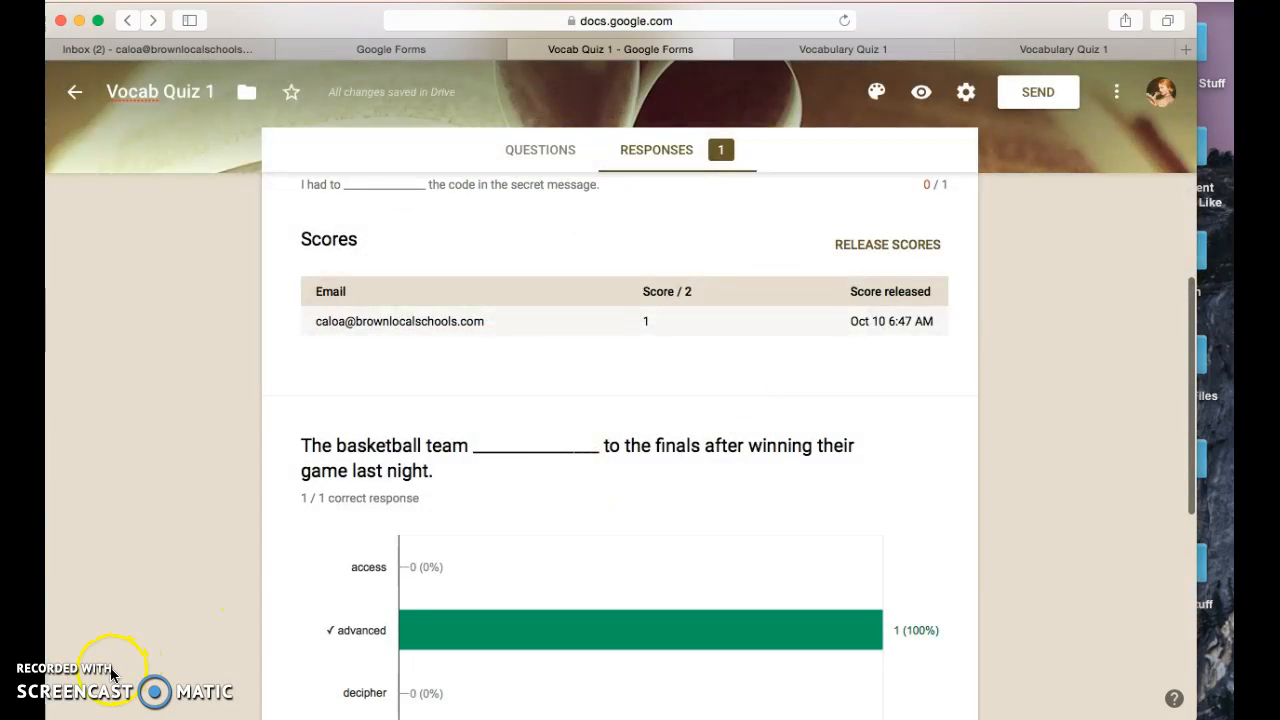